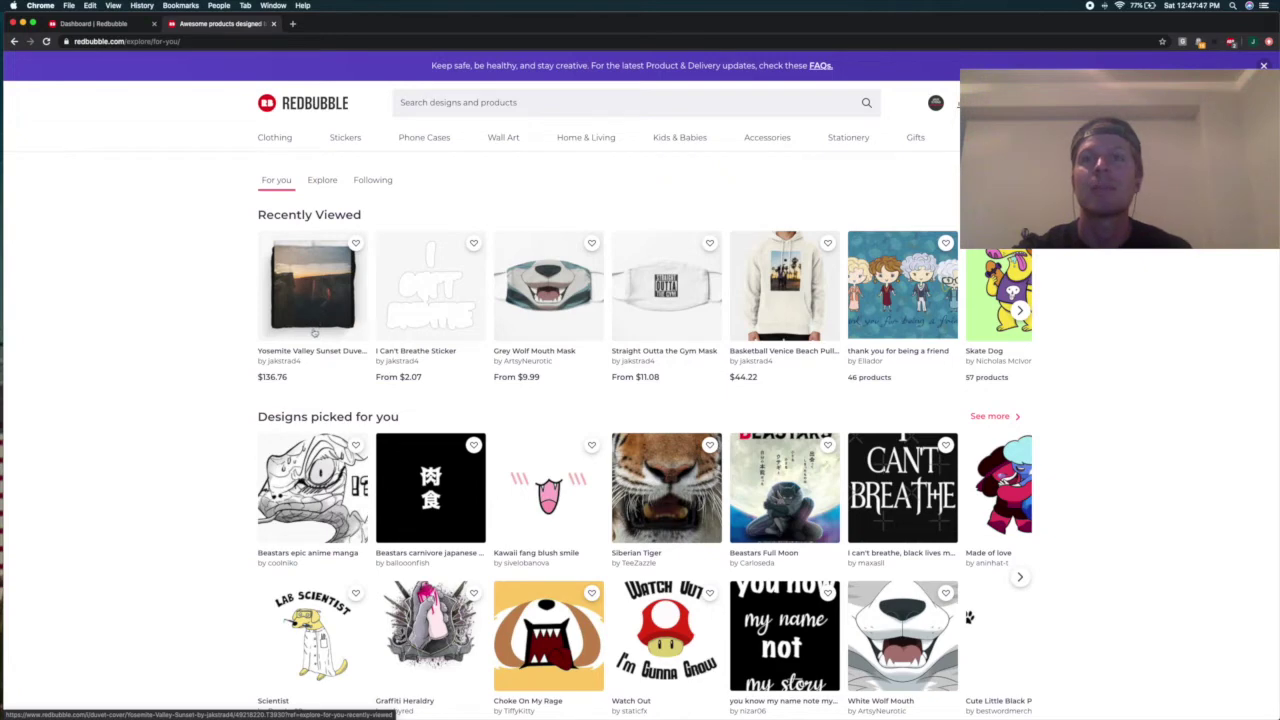
Open the Pexels baseball photo search at pexels.com/search/baseball/ in a new browser tab
mouse_move(941, 716)
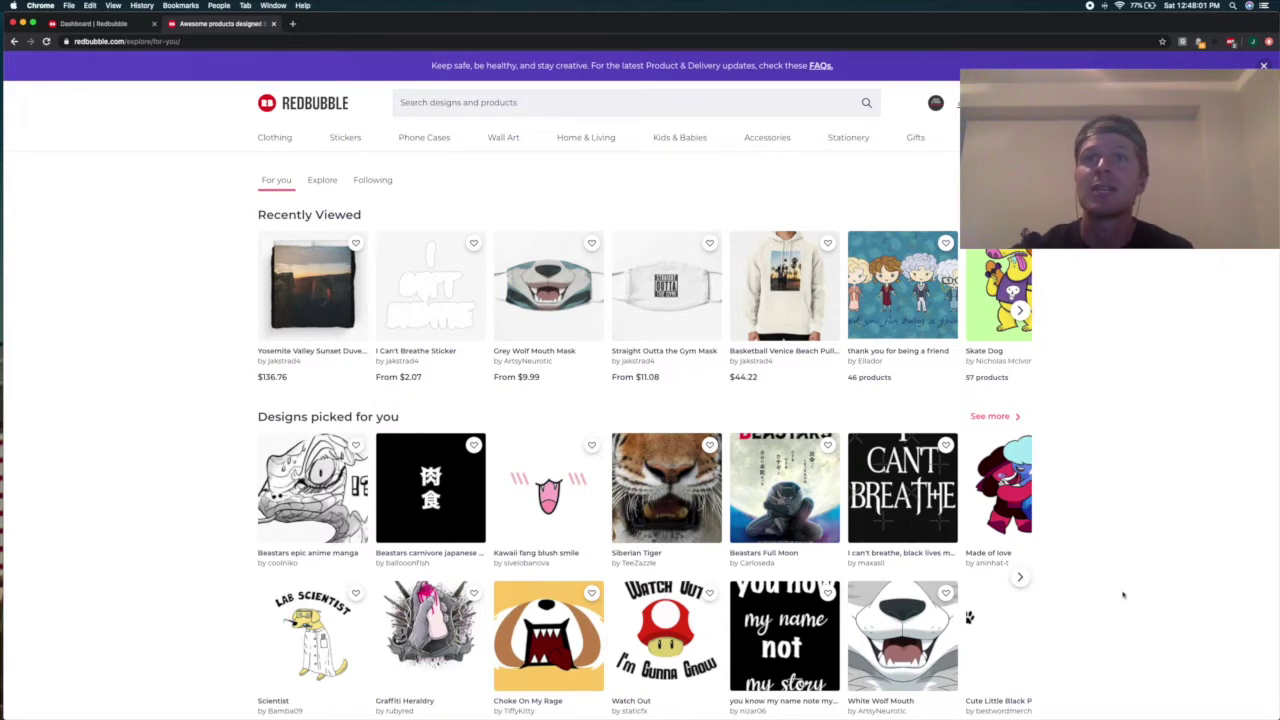
scroll(1121, 597, "down", 1)
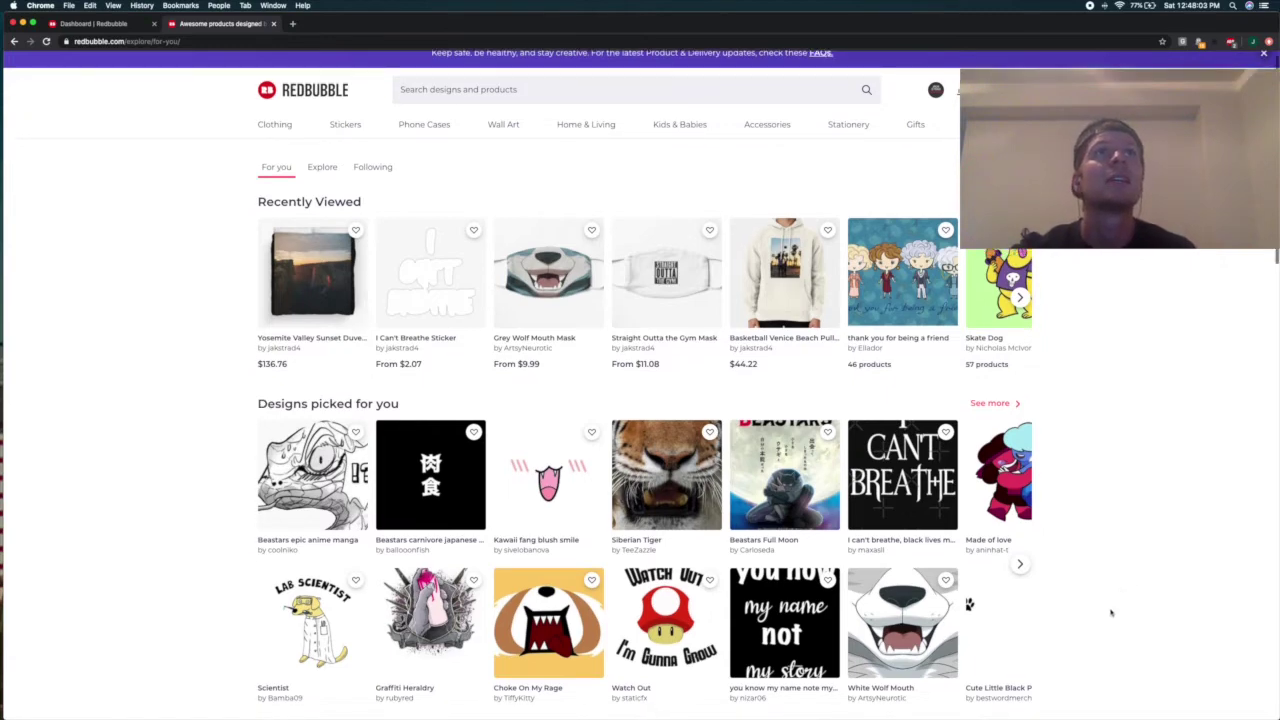
left_click(292, 23)
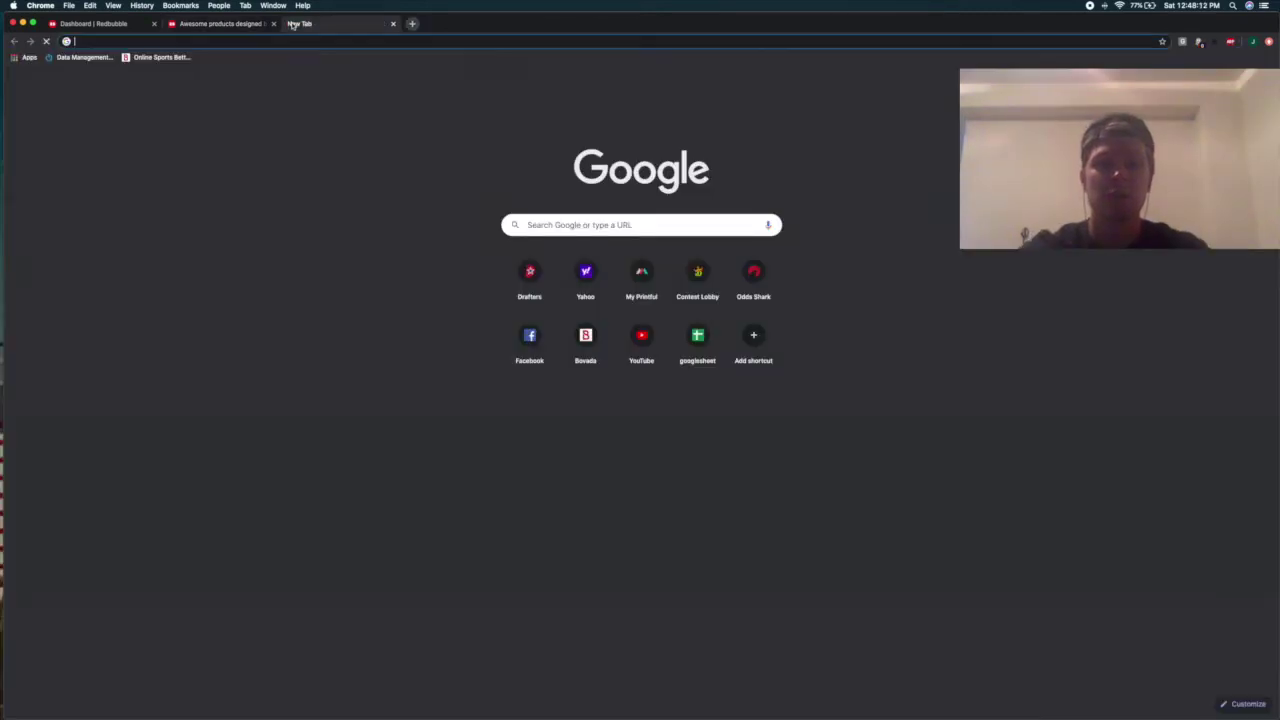
type("pexels.com/search/baseball/")
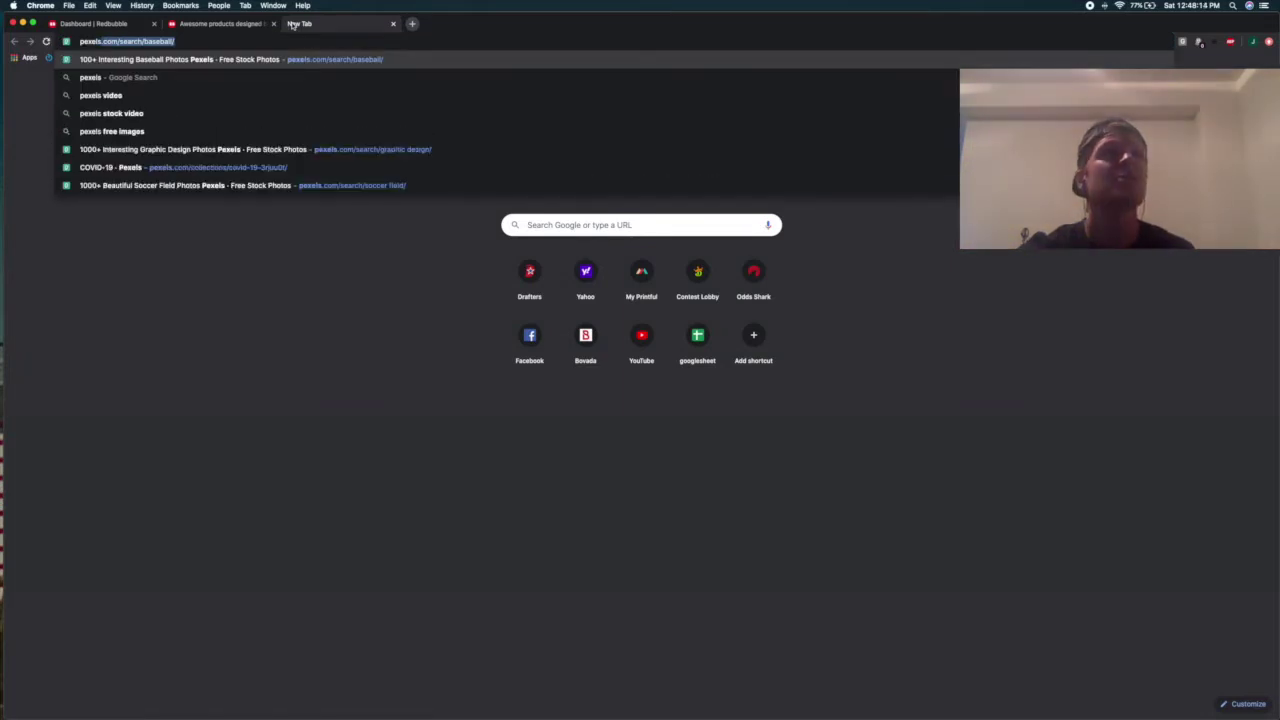
key("Return")
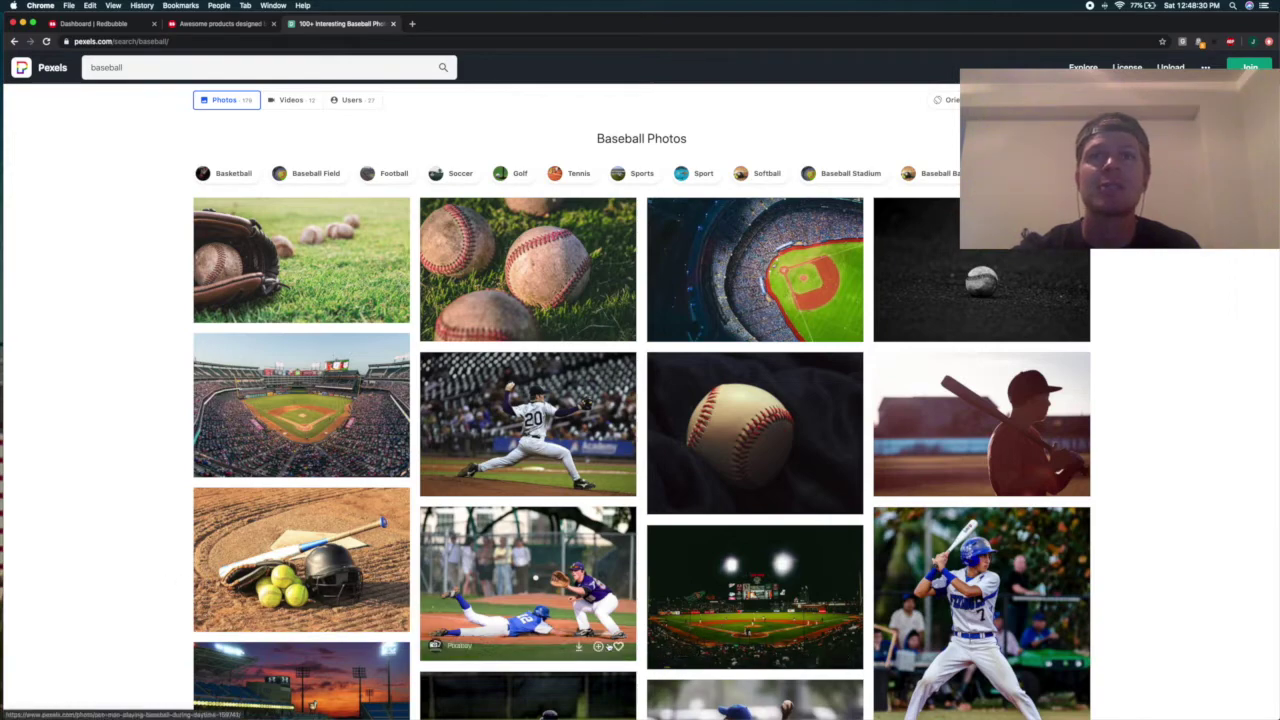
Look through the baseball photo results on Pexels and return to the start of the list
scroll(201, 563, "down", 2)
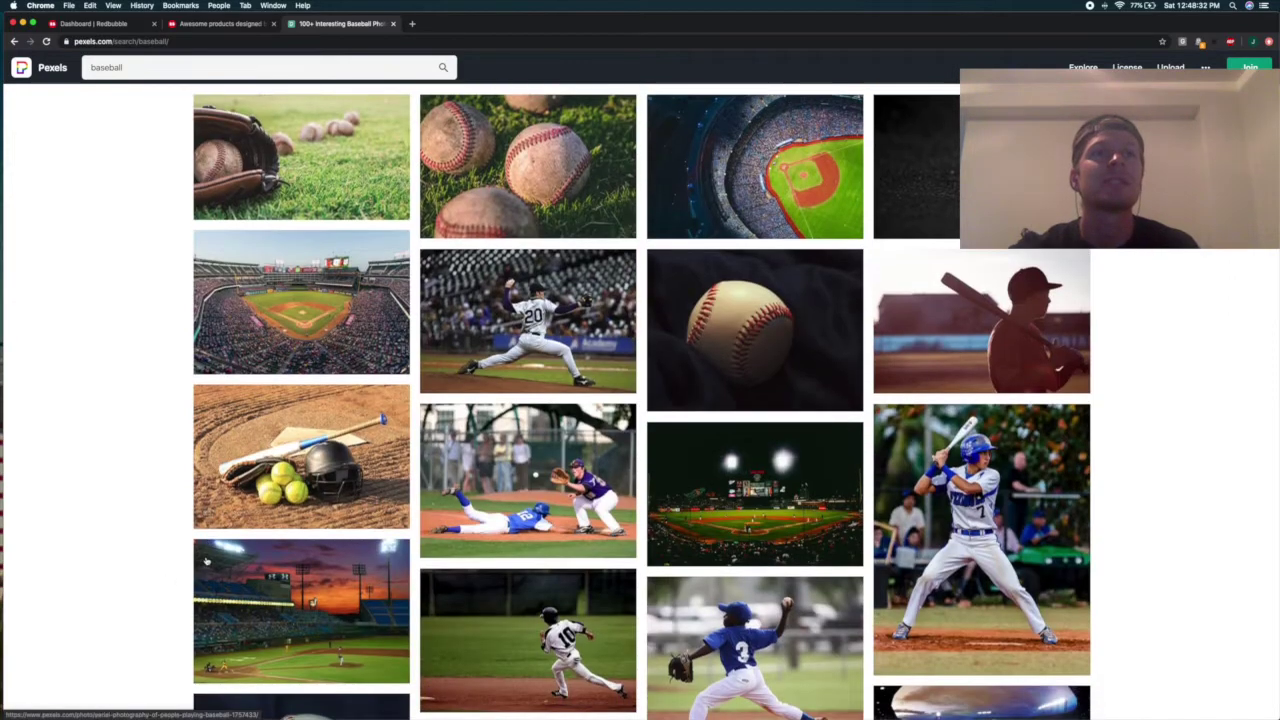
scroll(166, 571, "down", 4)
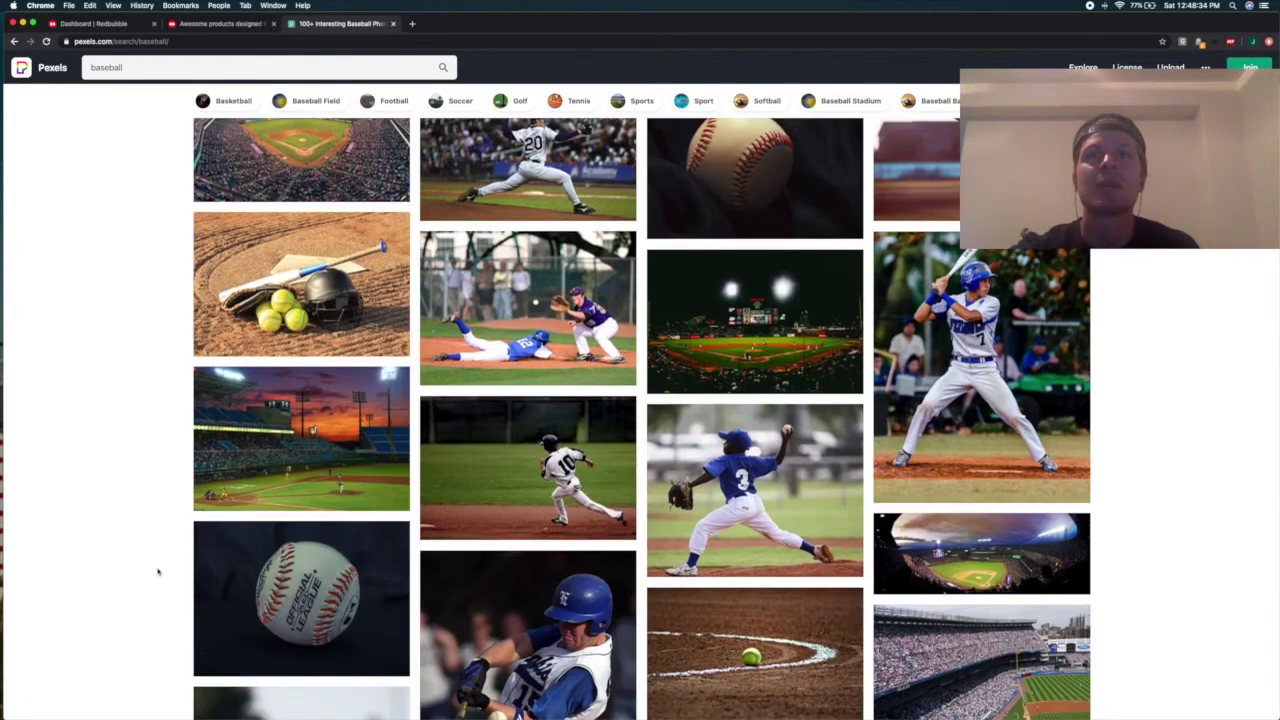
scroll(160, 572, "down", 2)
scroll(158, 571, "down", 4)
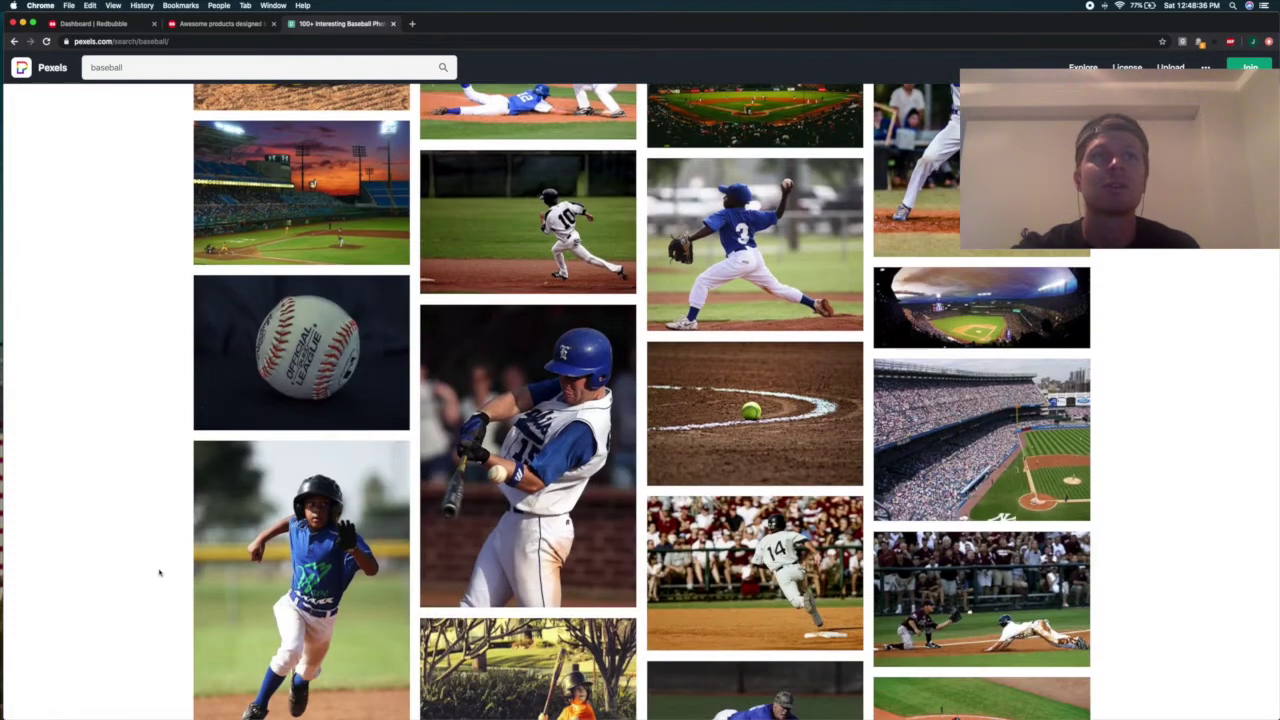
scroll(170, 562, "up", 10)
scroll(176, 557, "down", 1)
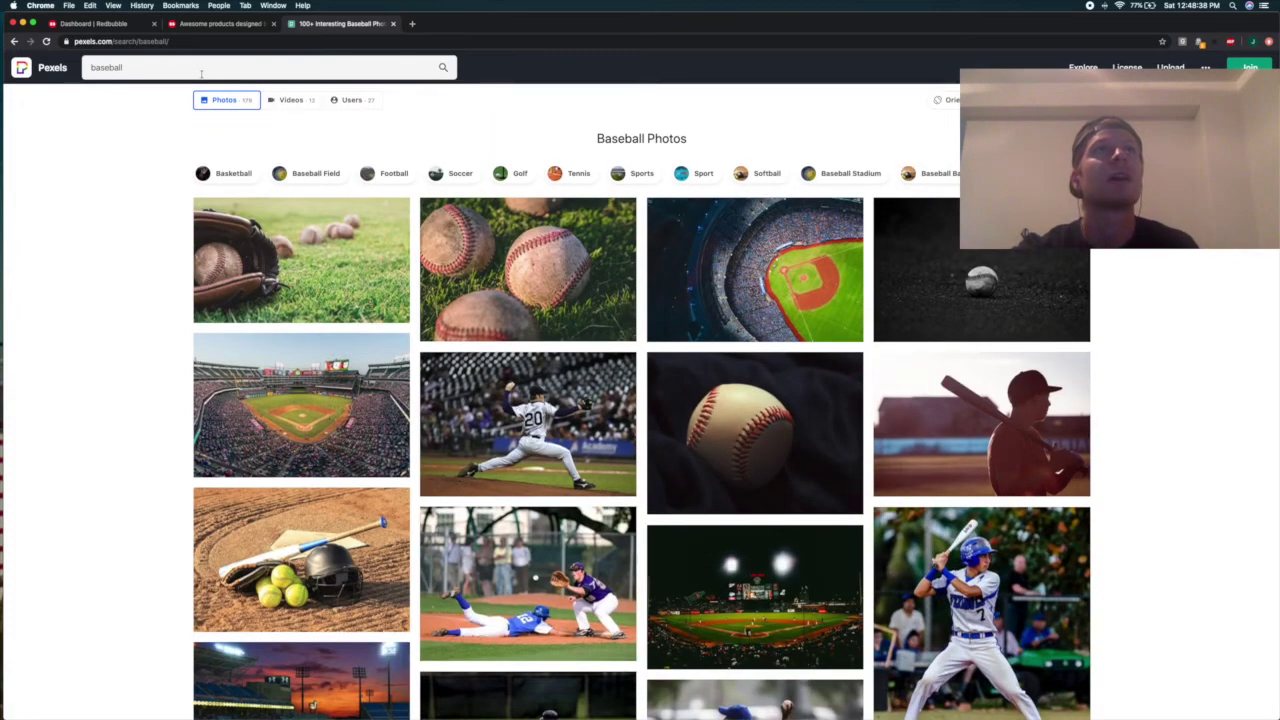
Open the downloaded photo aerial-photography-of-seashore-1680140.jpg in Preview
mouse_move(864, 706)
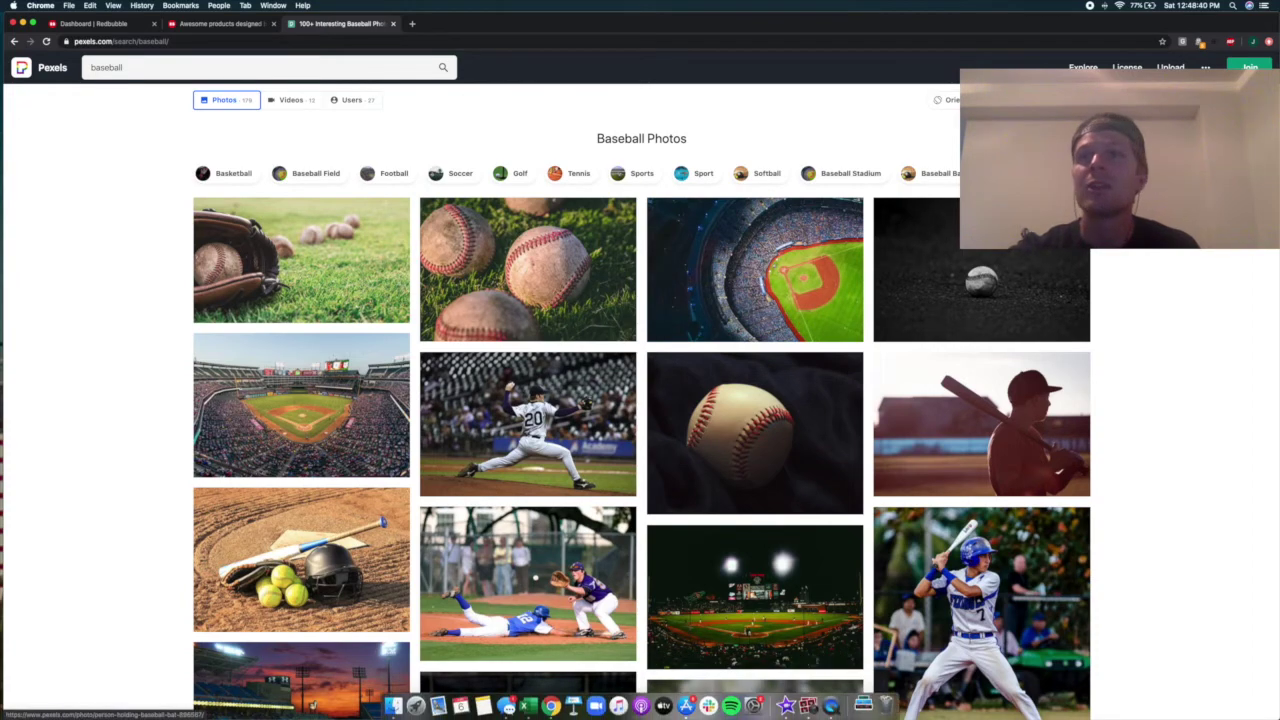
left_click(864, 706)
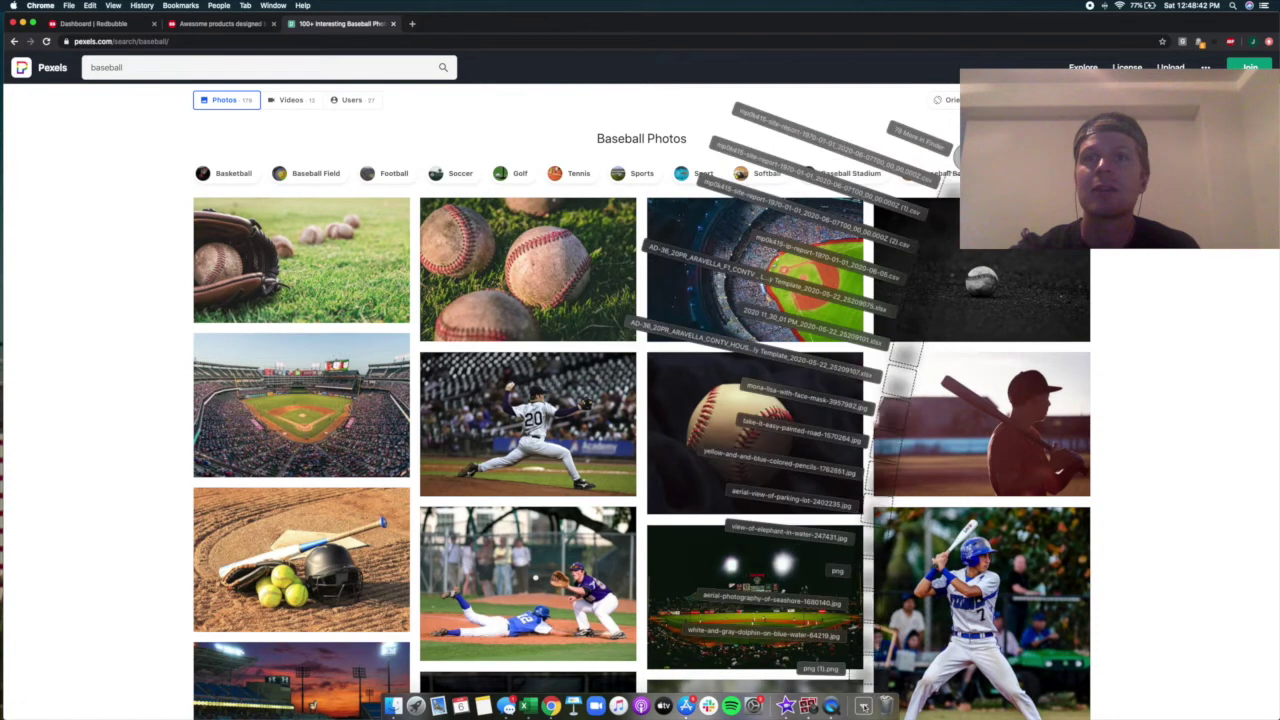
left_click(865, 605)
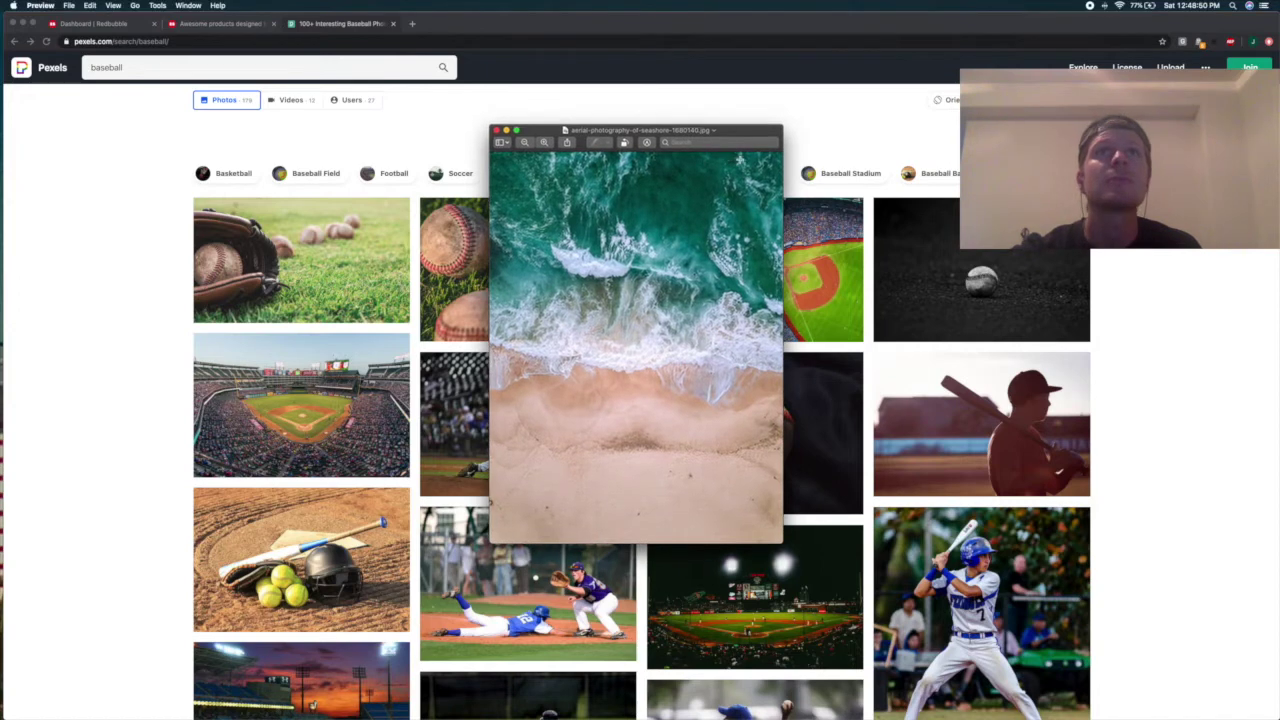
left_click(41, 7)
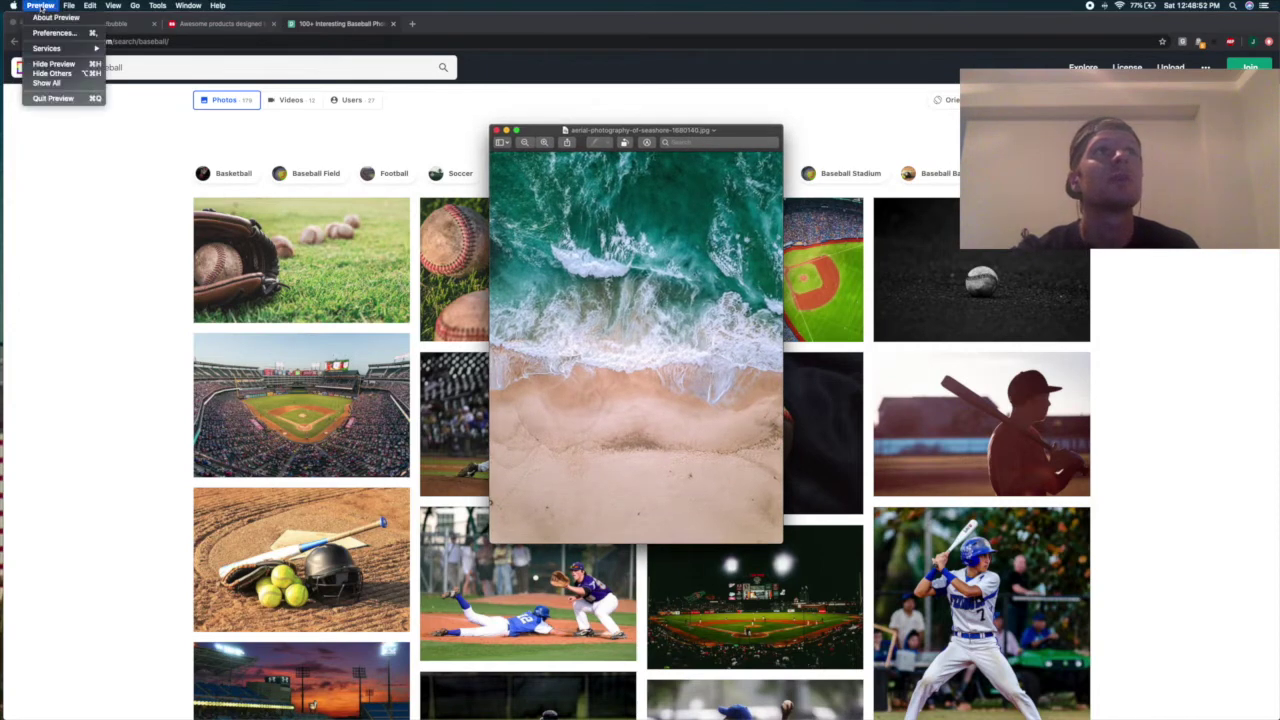
left_click(41, 7)
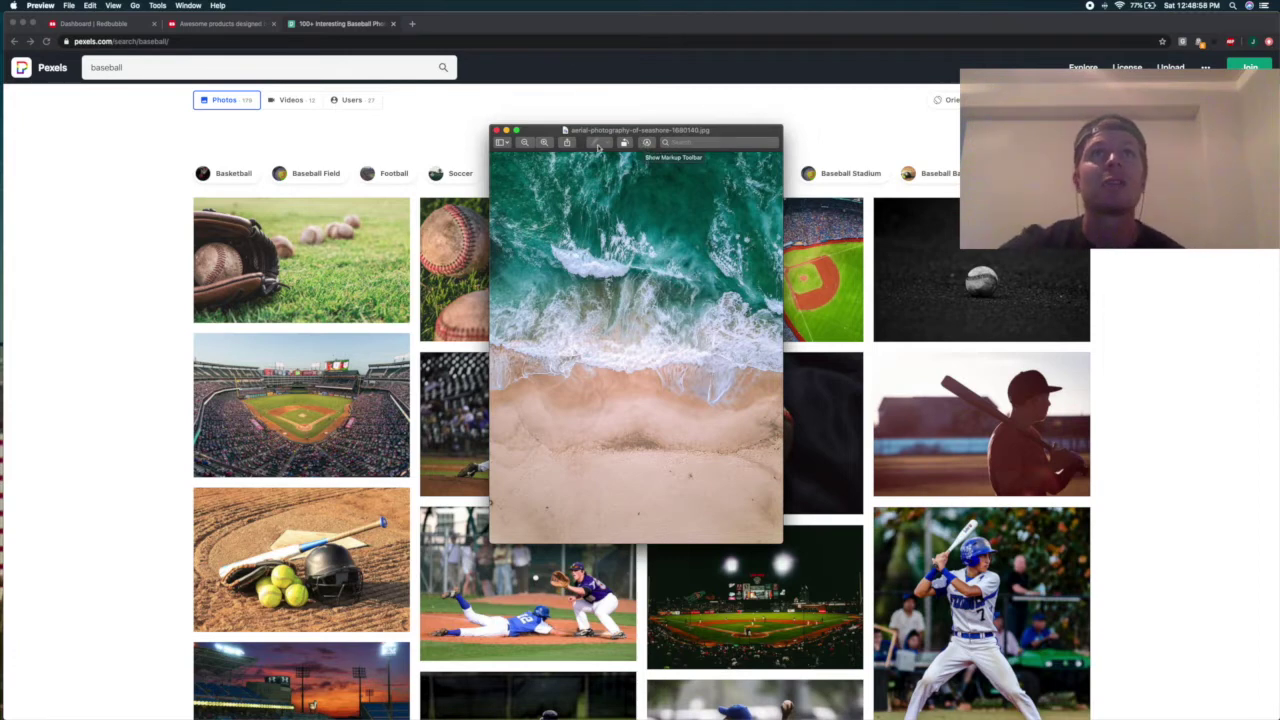
Resize the seashore photo proportionally to a width of 9000 pixels, check the whole image and close it
left_click(646, 143)
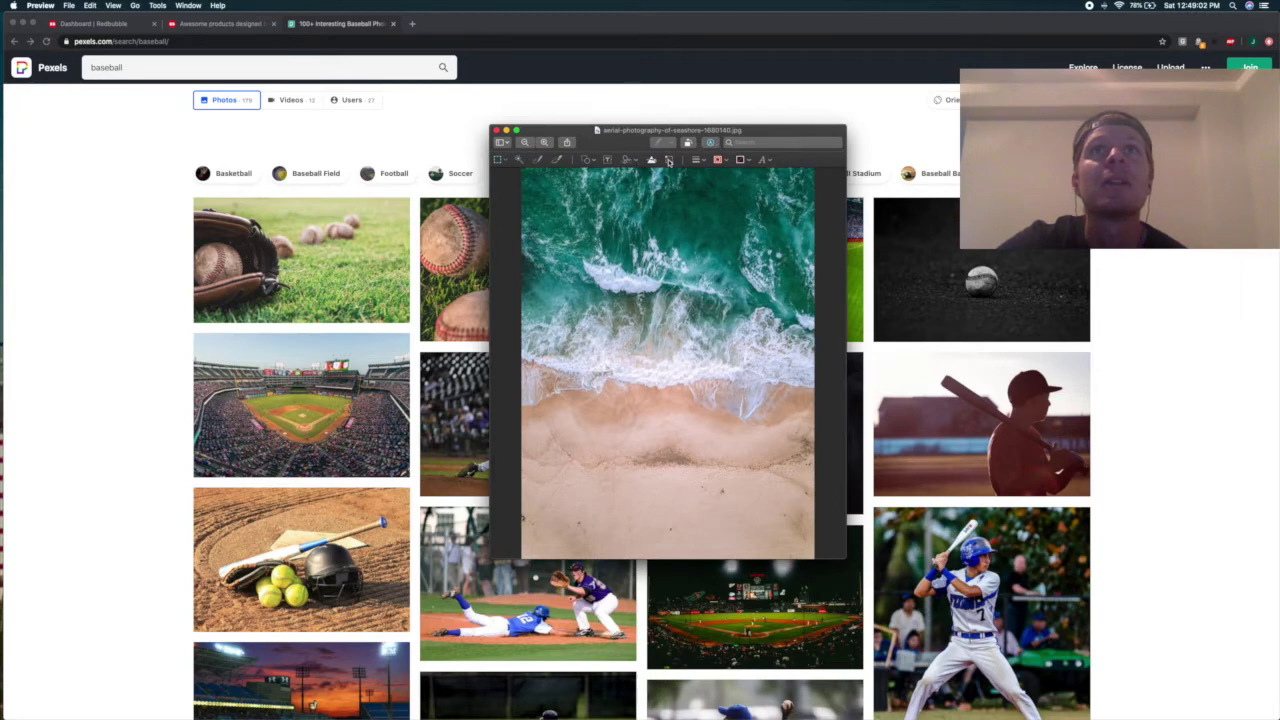
left_click(669, 161)
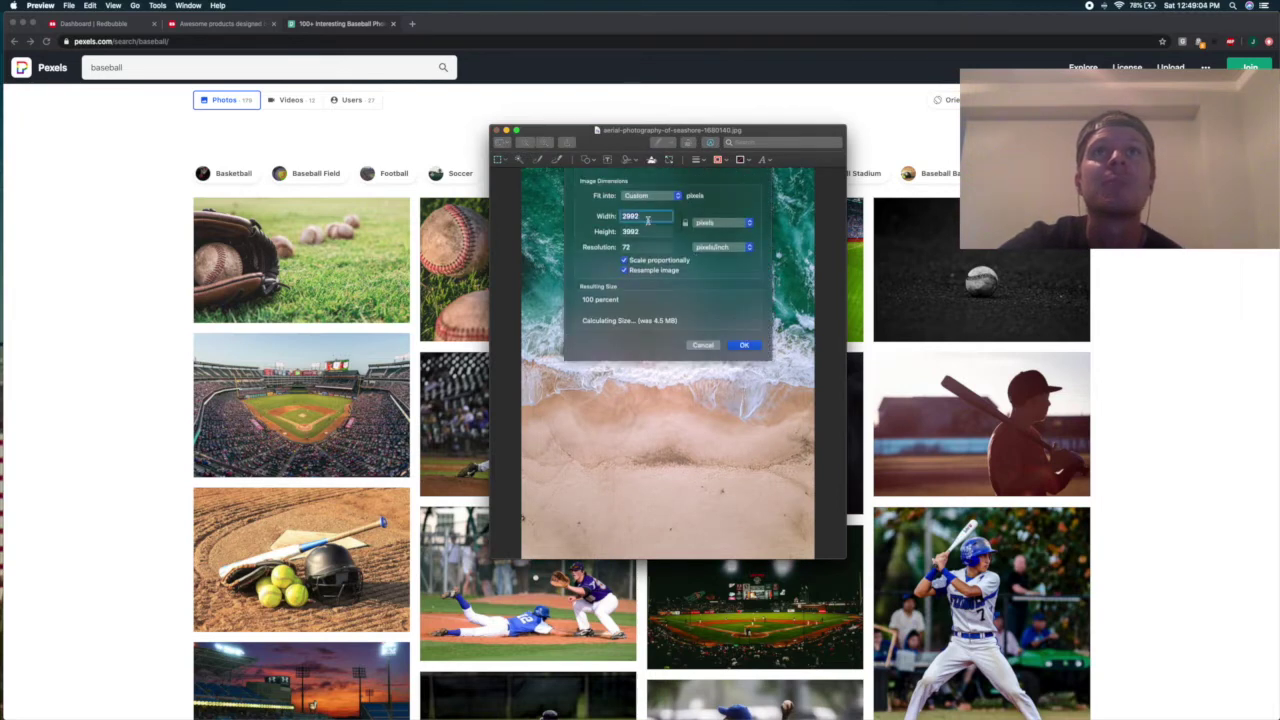
type("9000")
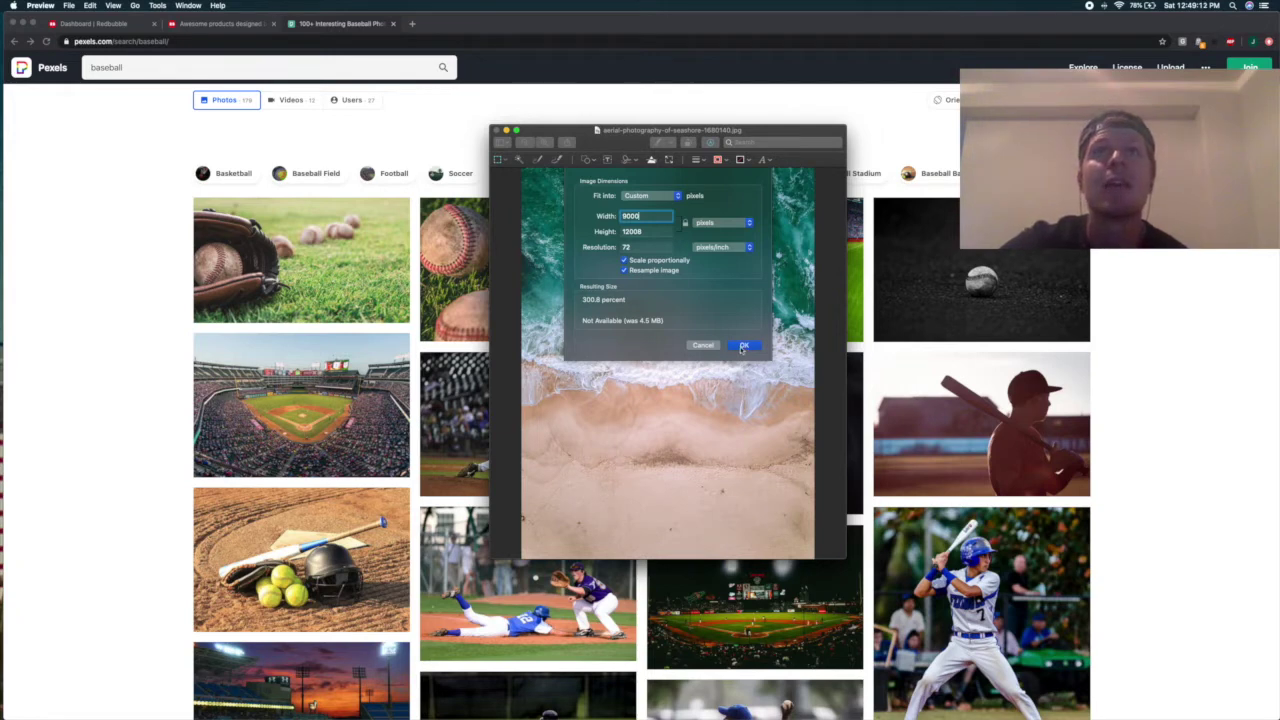
left_click(742, 345)
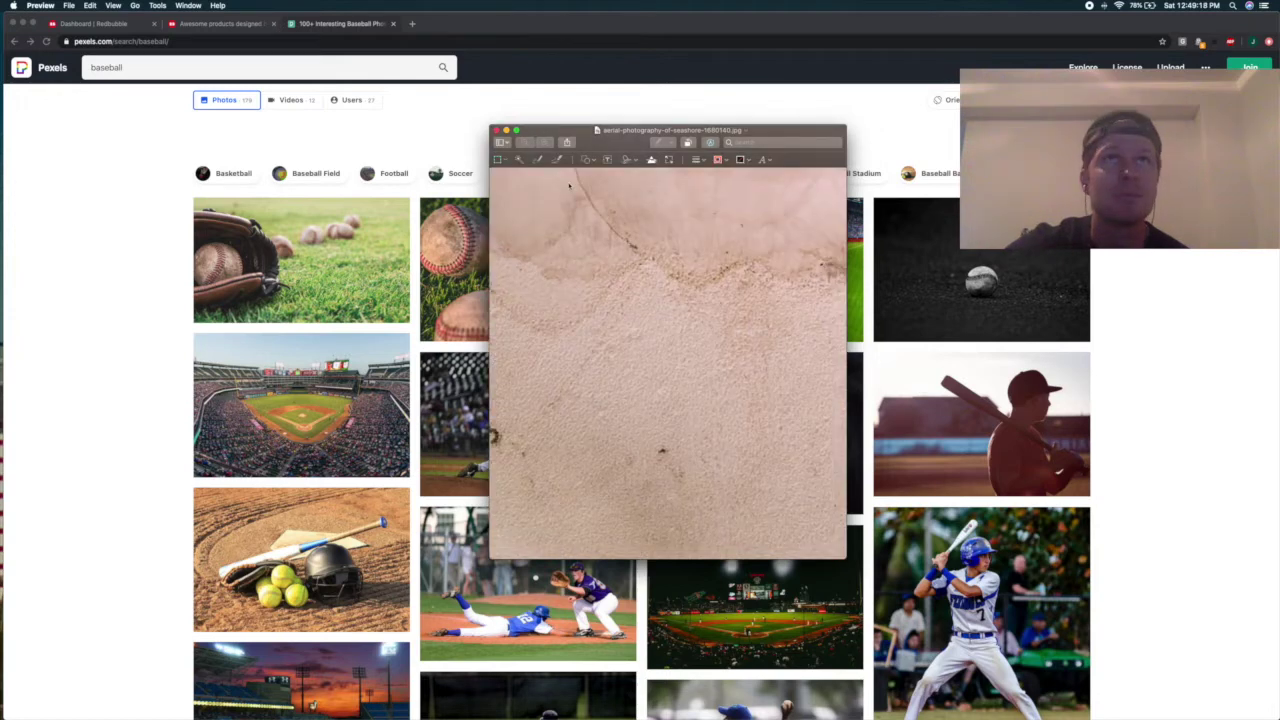
left_click(524, 142)
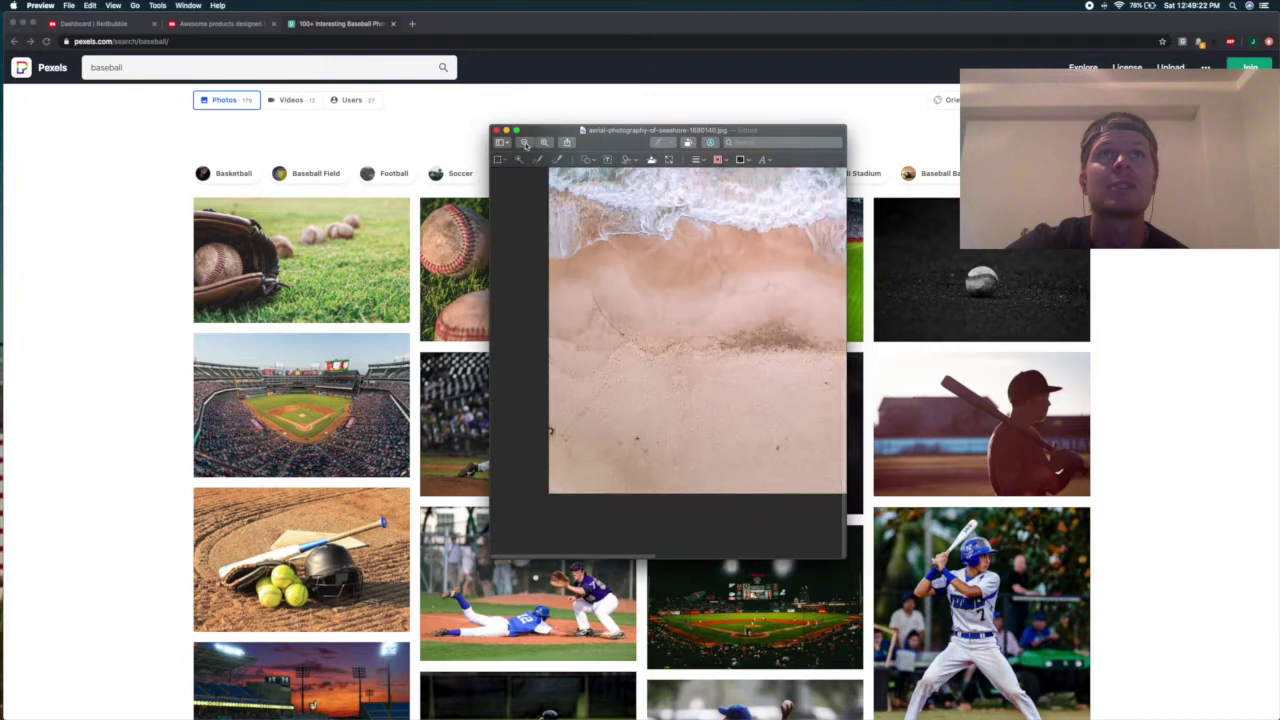
left_click(524, 142)
left_click(524, 142)
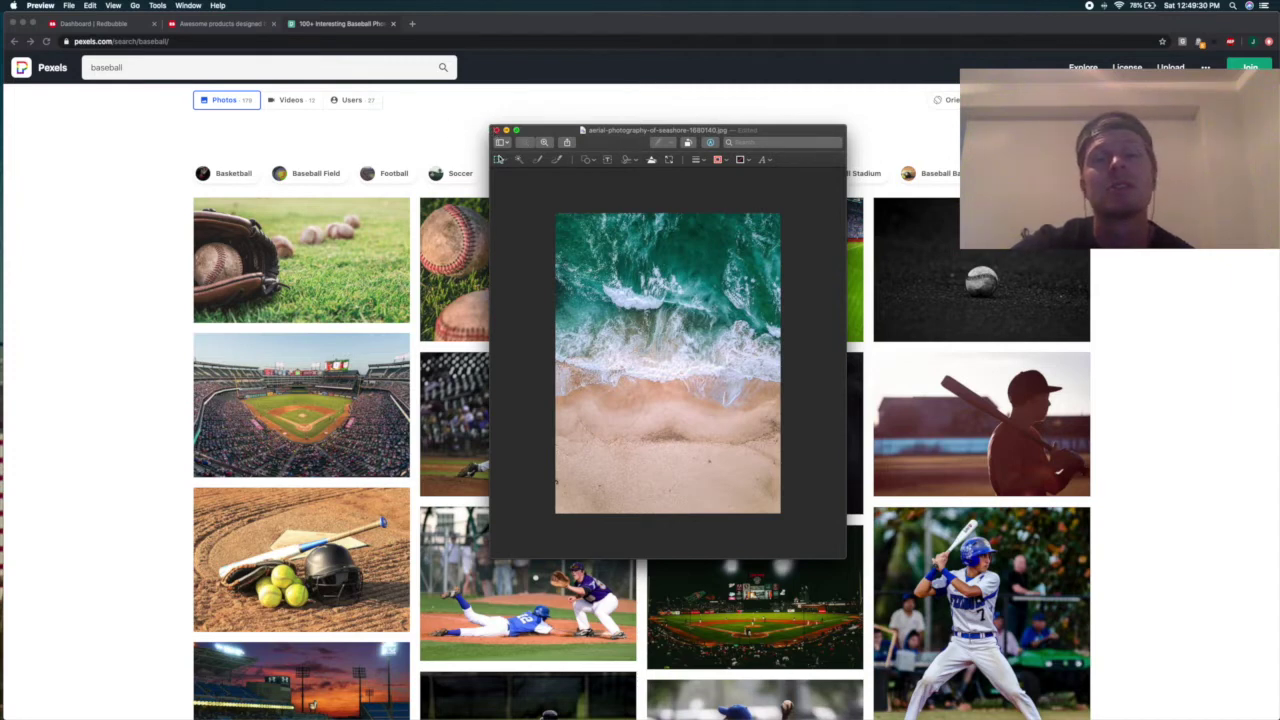
left_click(495, 131)
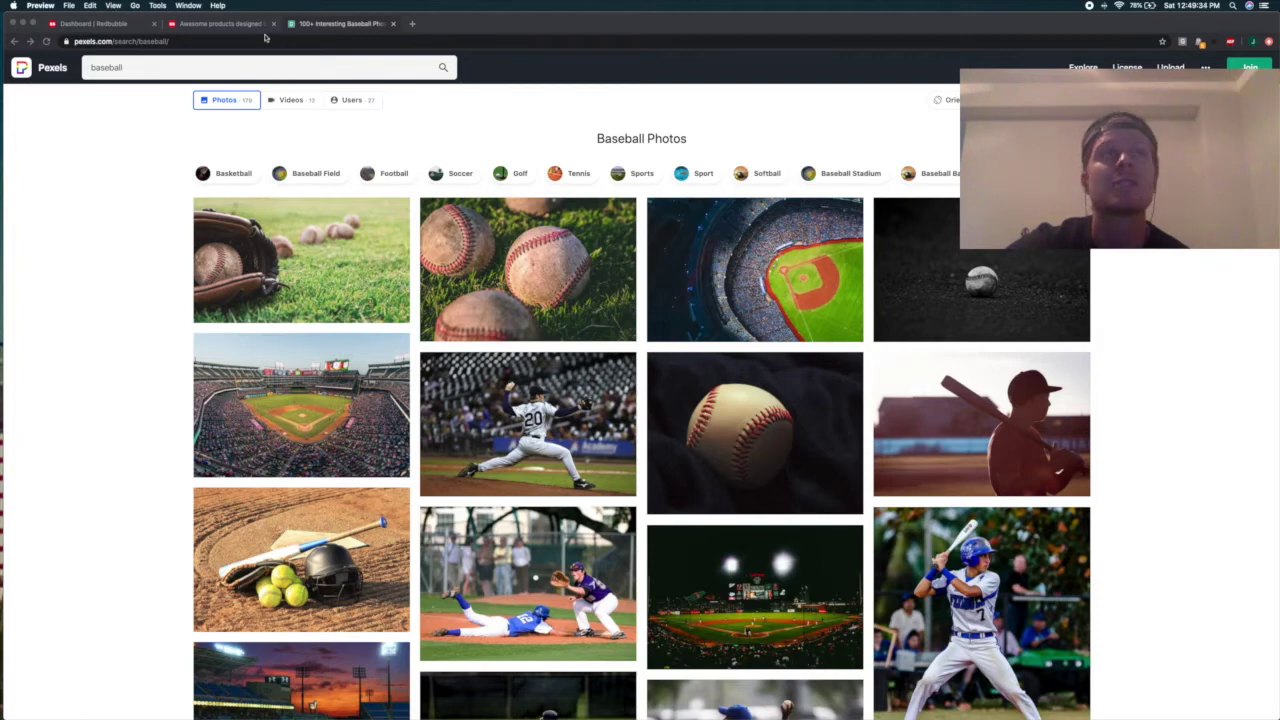
Return to the Redbubble page in Chrome and start adding a new work from the account options
left_click(231, 29)
left_click(231, 29)
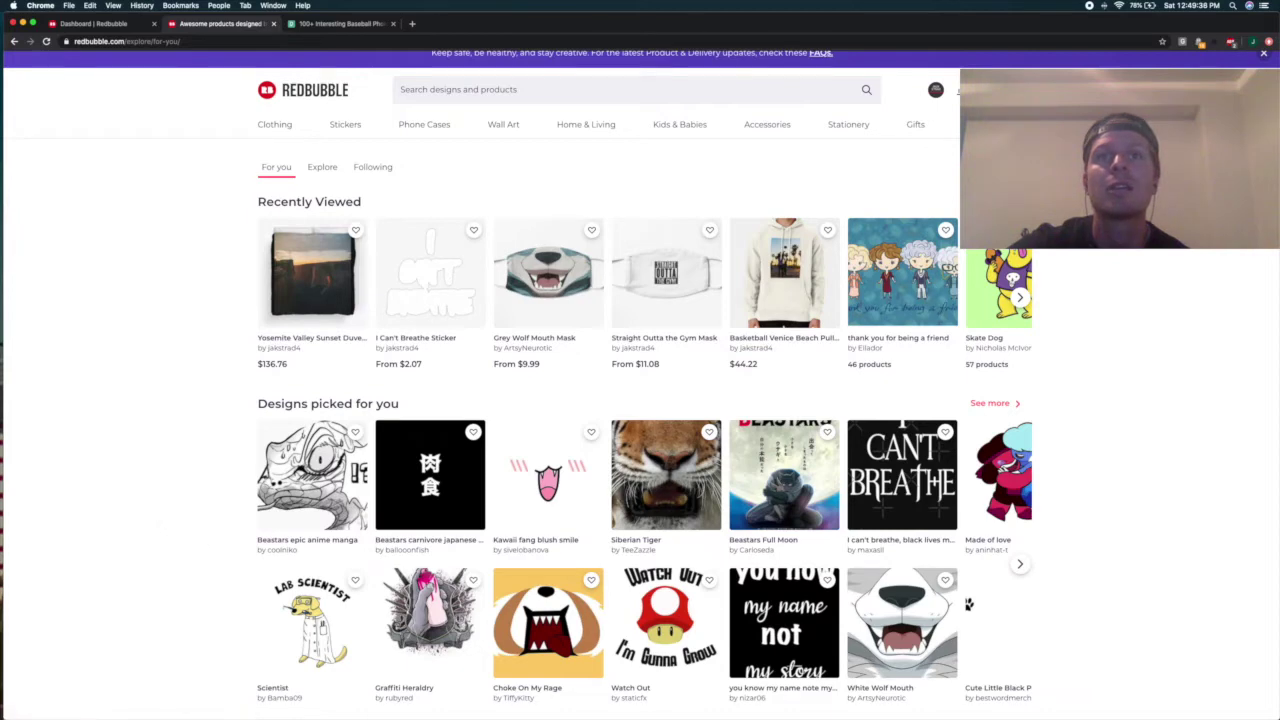
mouse_move(790, 712)
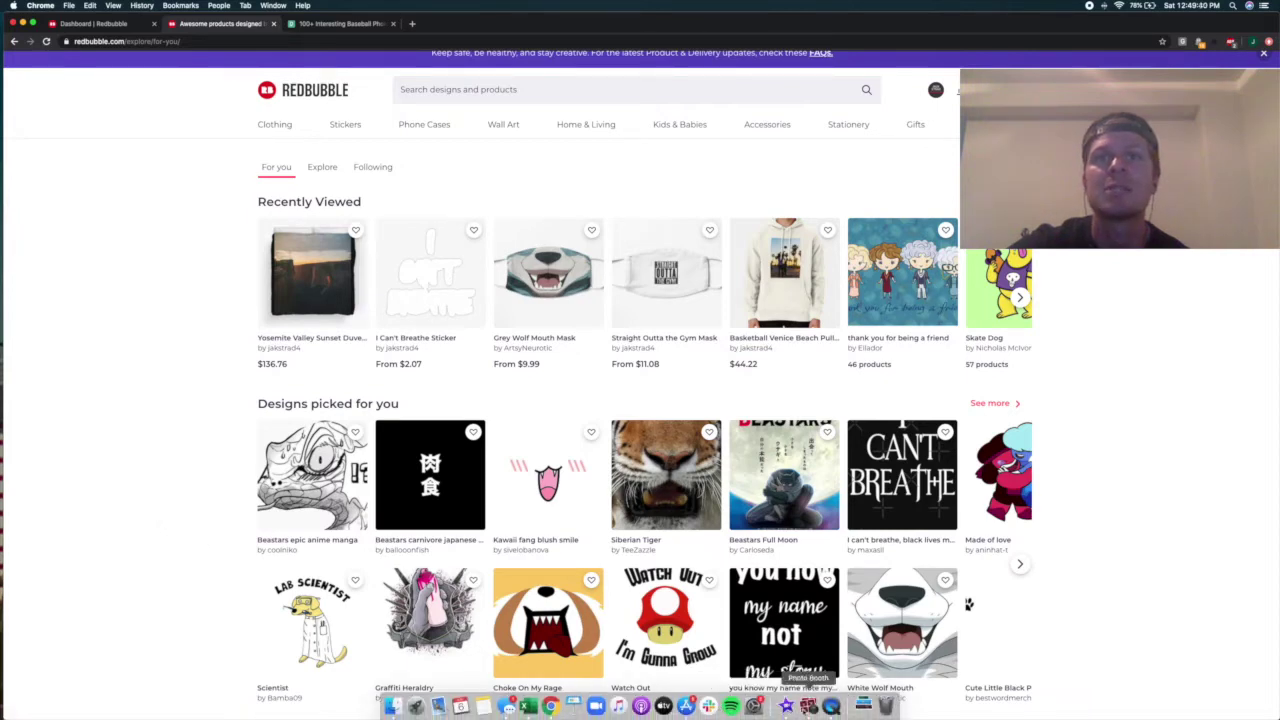
left_click(935, 89)
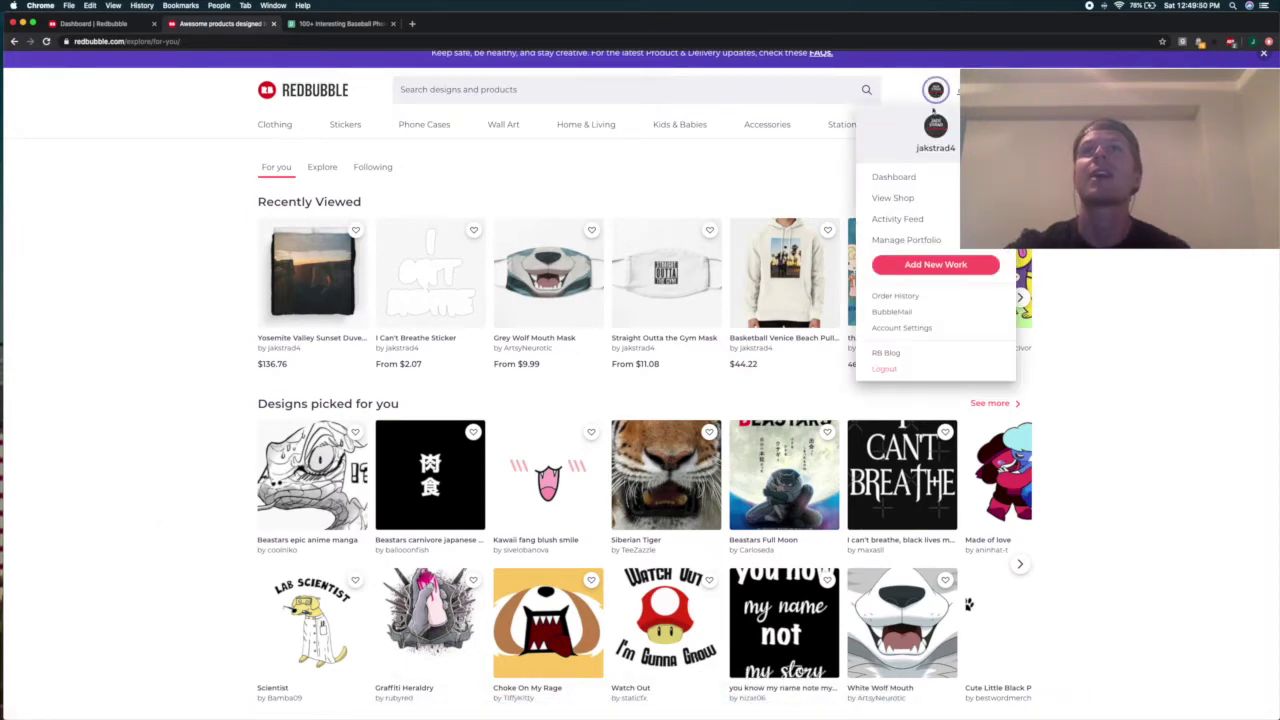
left_click(889, 268)
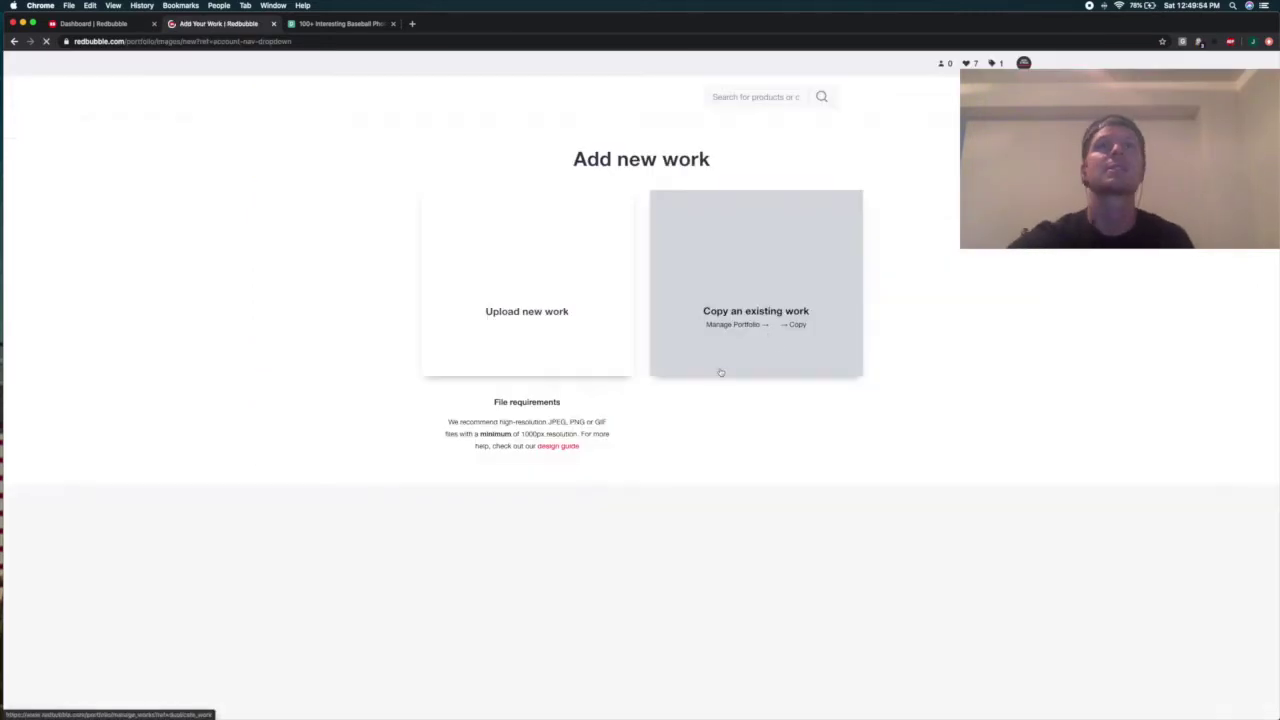
Upload the downloaded aerial-photography-of-seashore-1680140.jpg as the new work
mouse_move(600, 712)
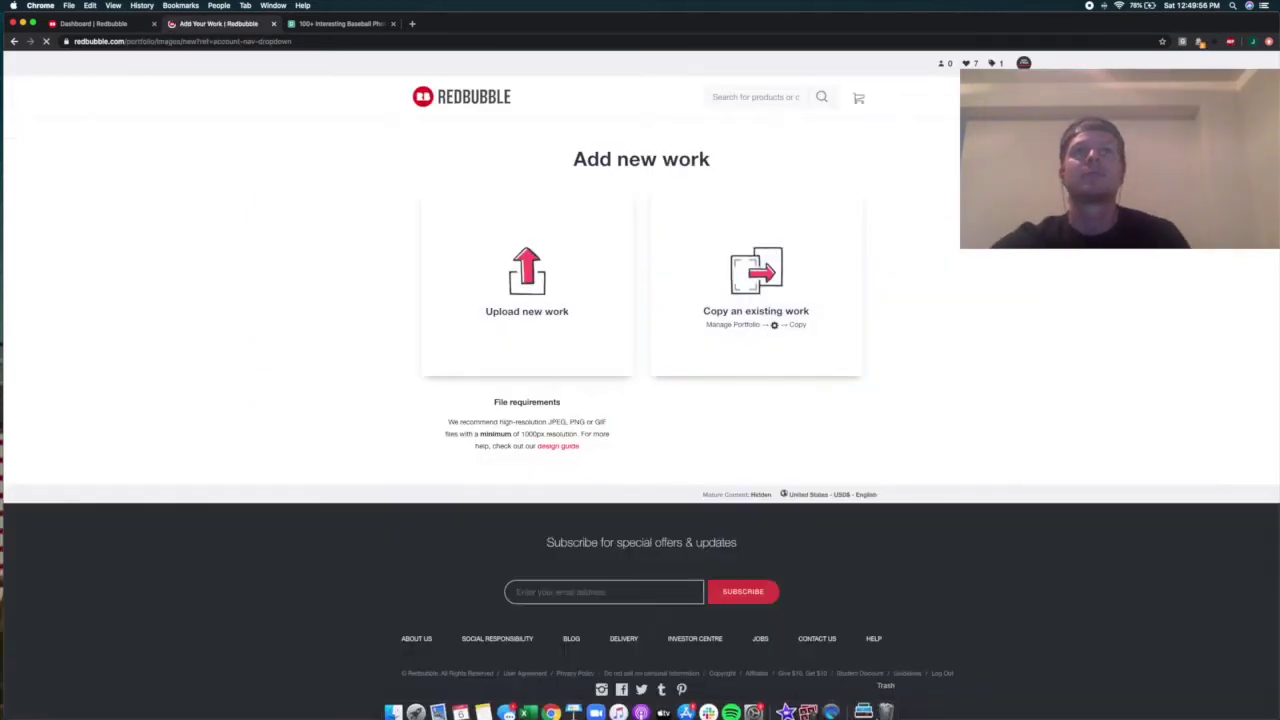
left_click(864, 706)
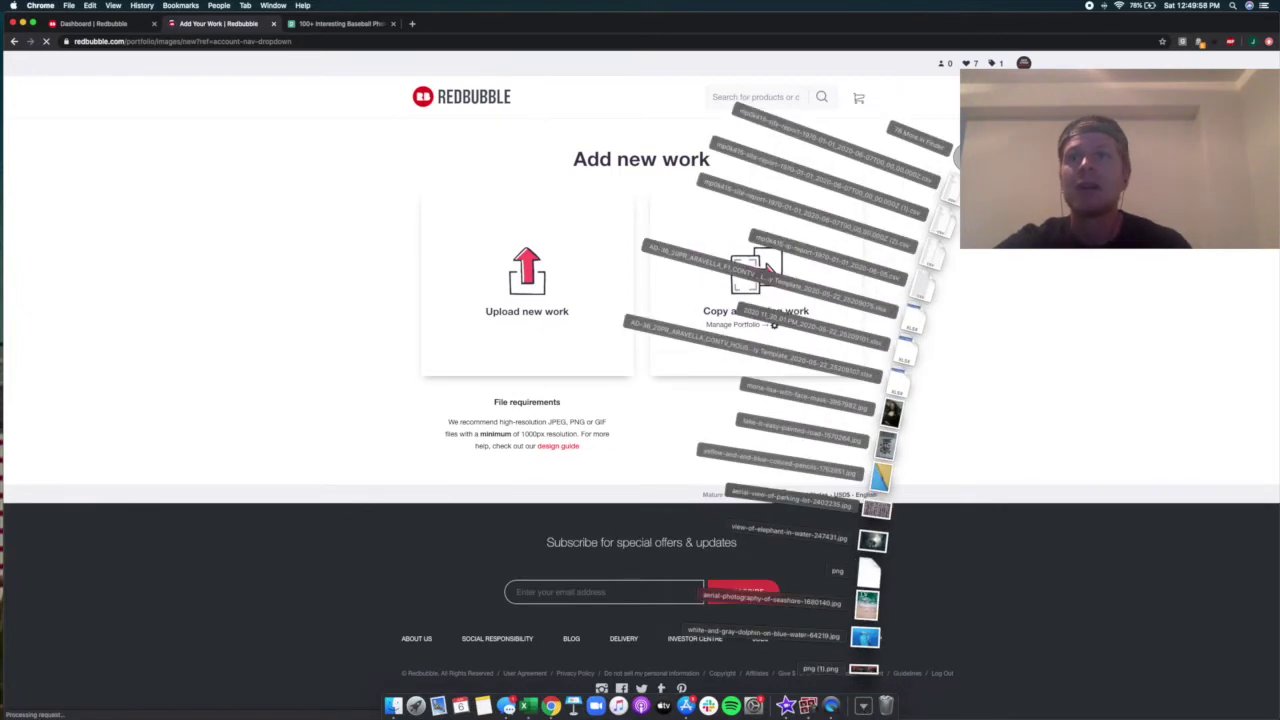
left_click_drag(765, 270, 555, 315)
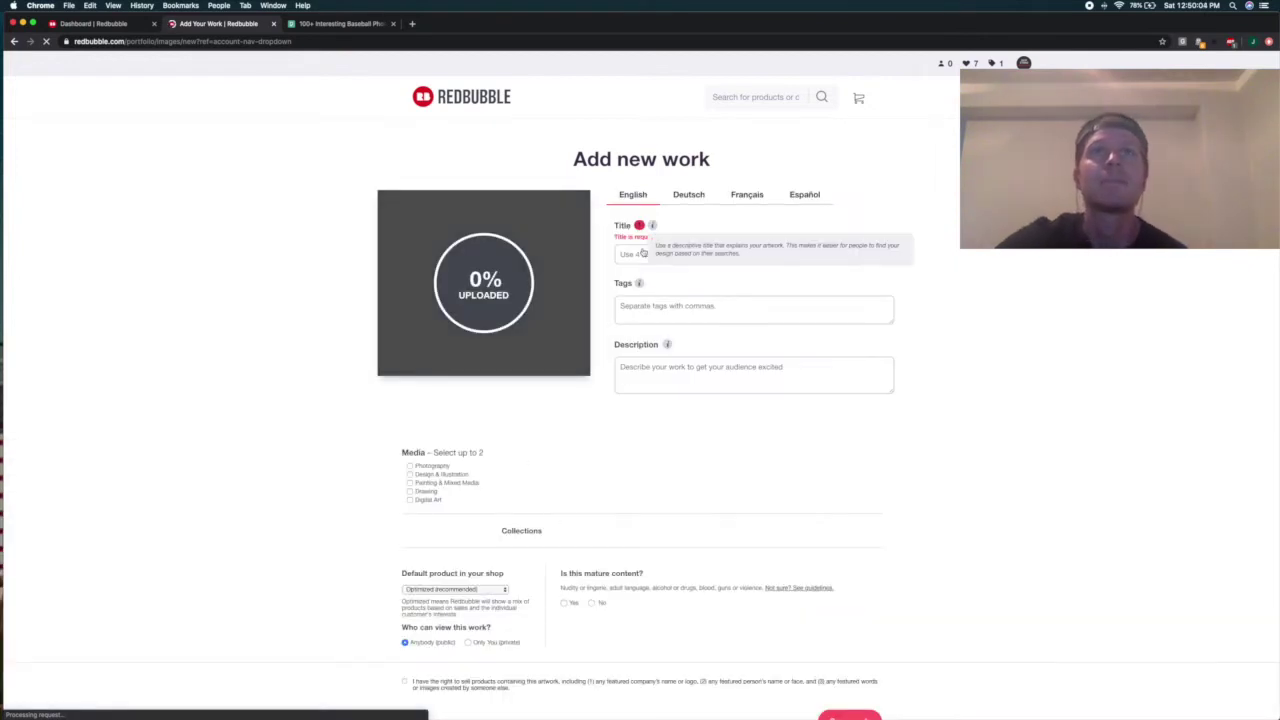
Enter "Ocean Beach Incoming Tide" as the English title of the work
left_click(663, 253)
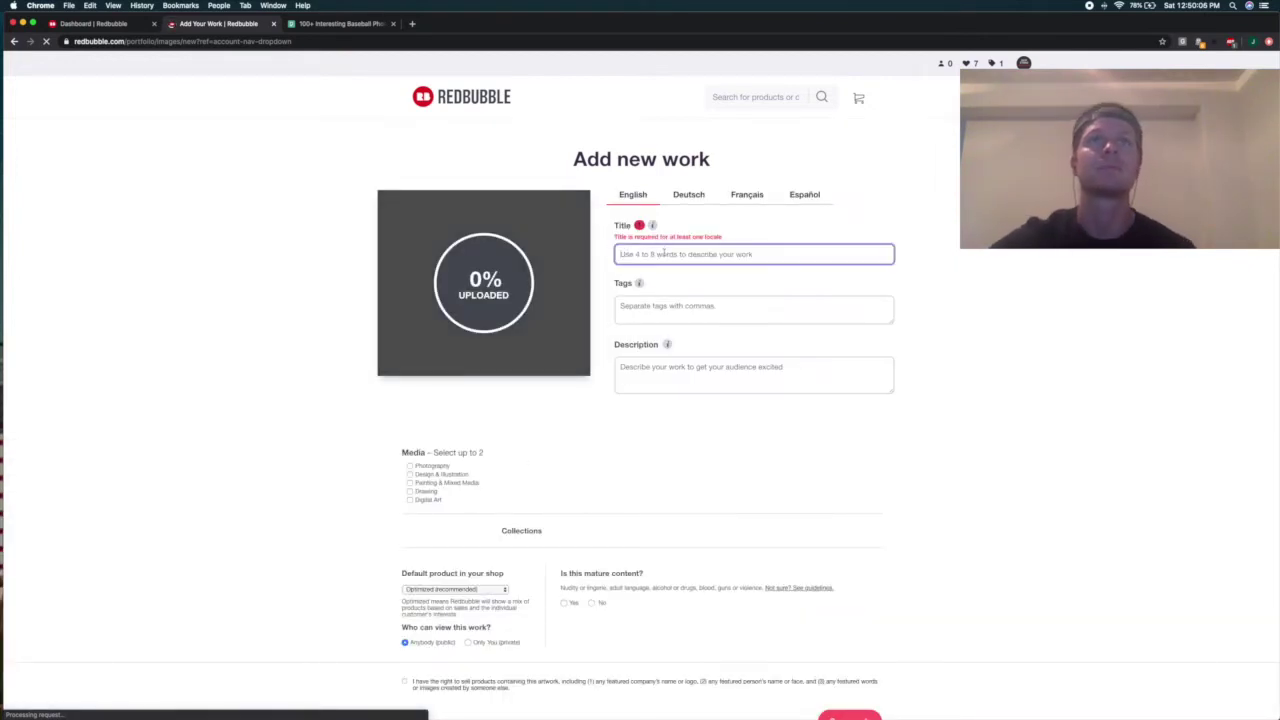
type("OCml")
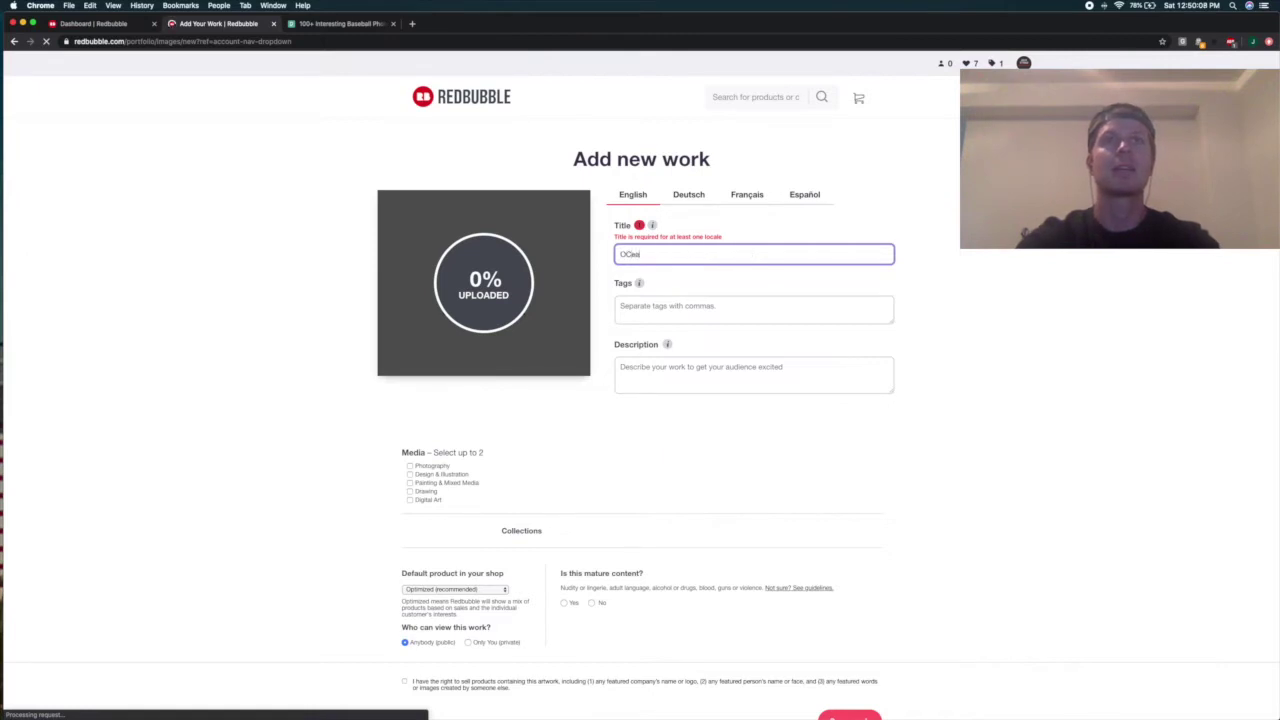
key("BackSpace")
key("BackSpace")
key("BackSpace")
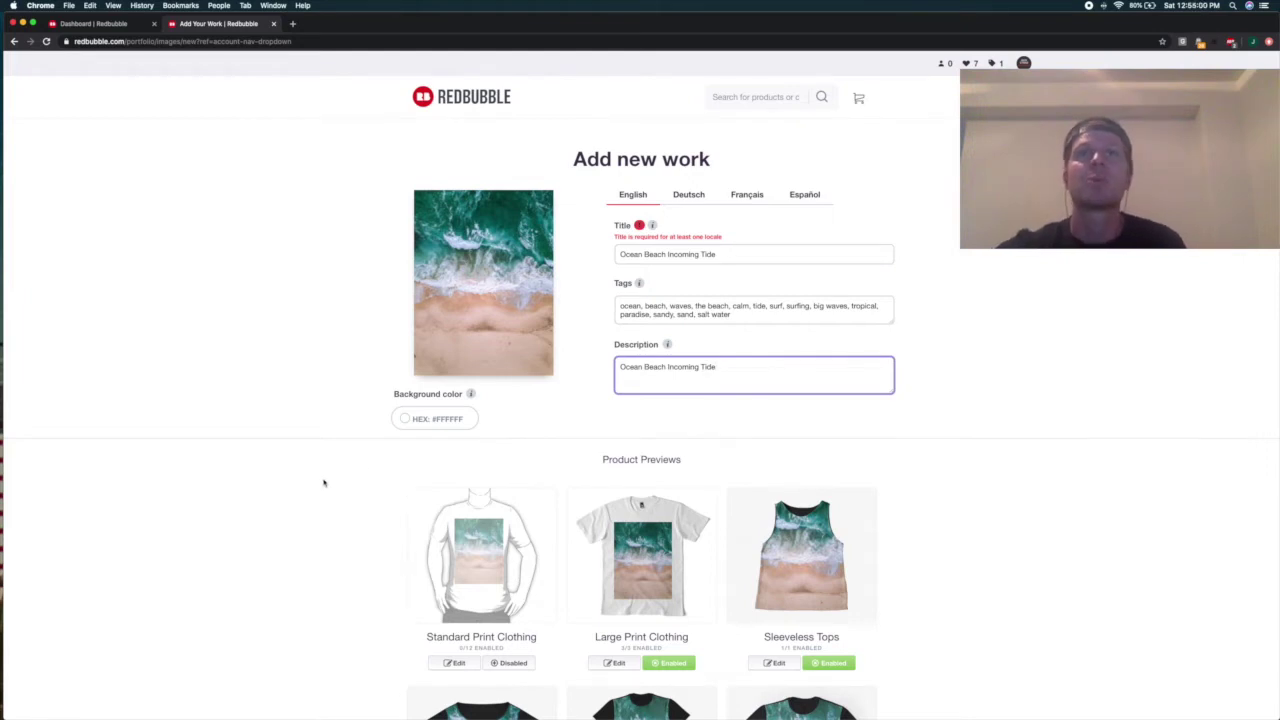
Enable Standard Print Clothing in the product previews of the new work
scroll(524, 533, "down", 2)
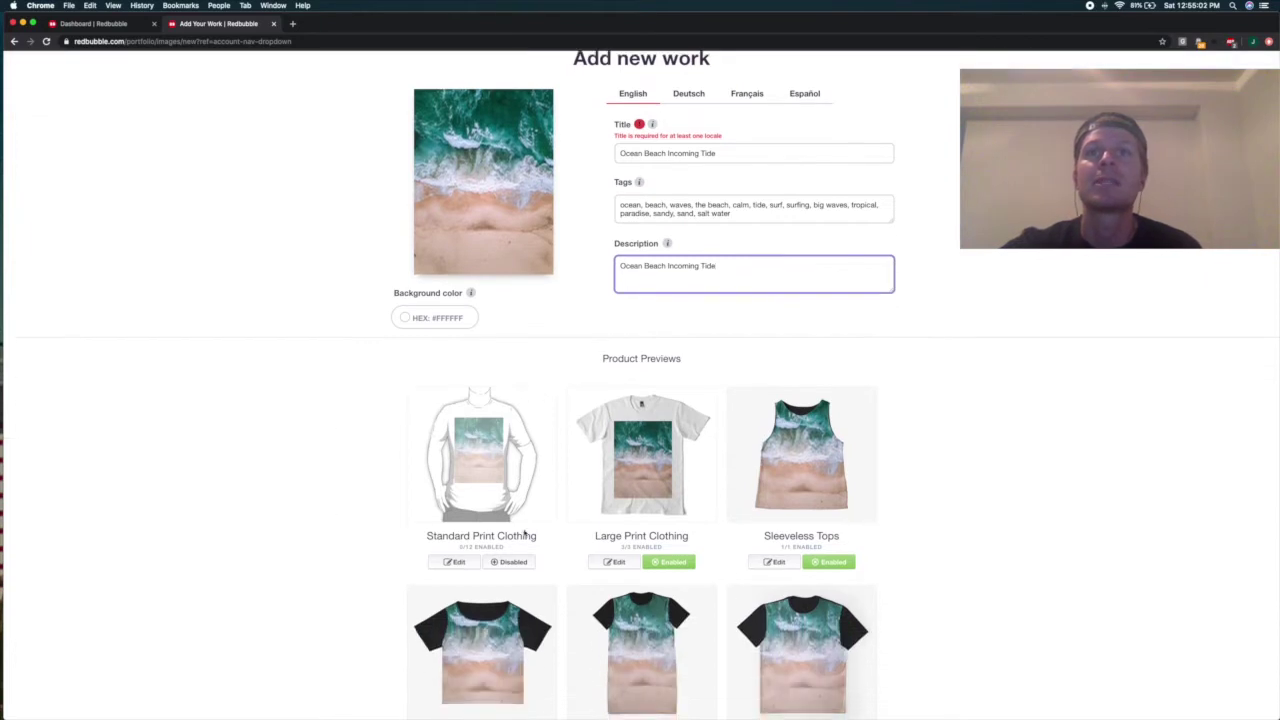
scroll(727, 571, "down", 1)
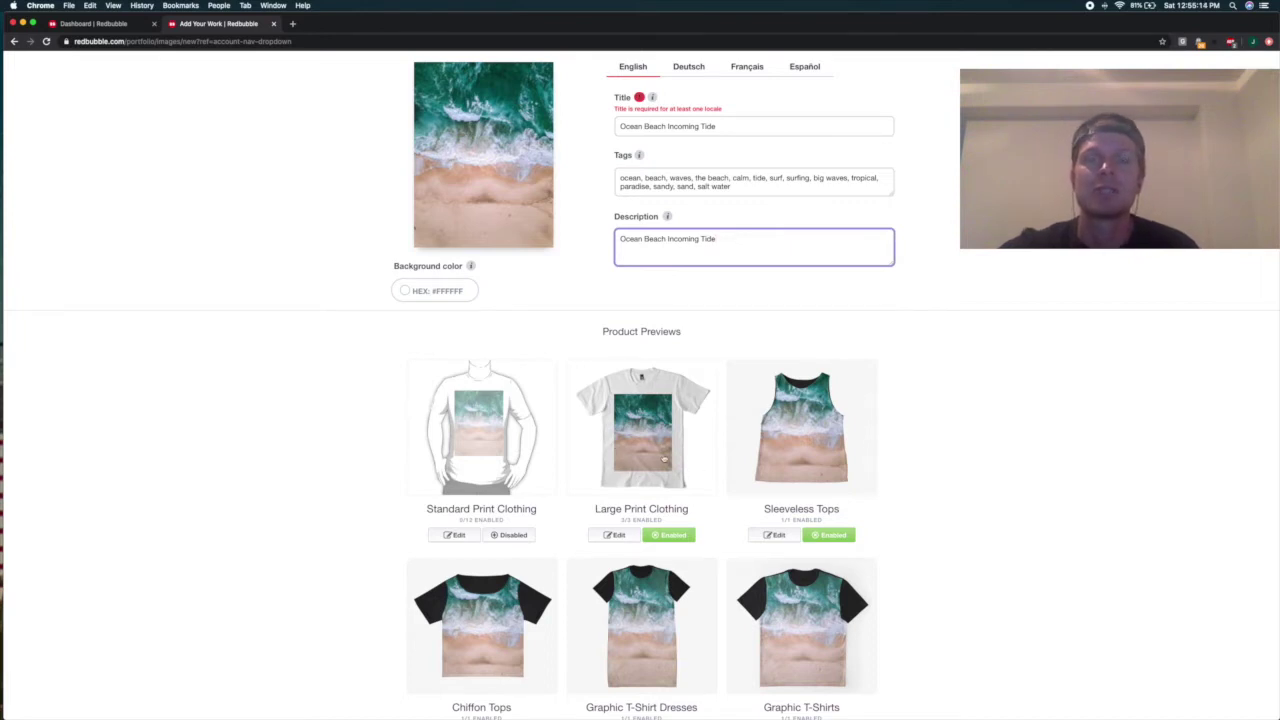
left_click(512, 536)
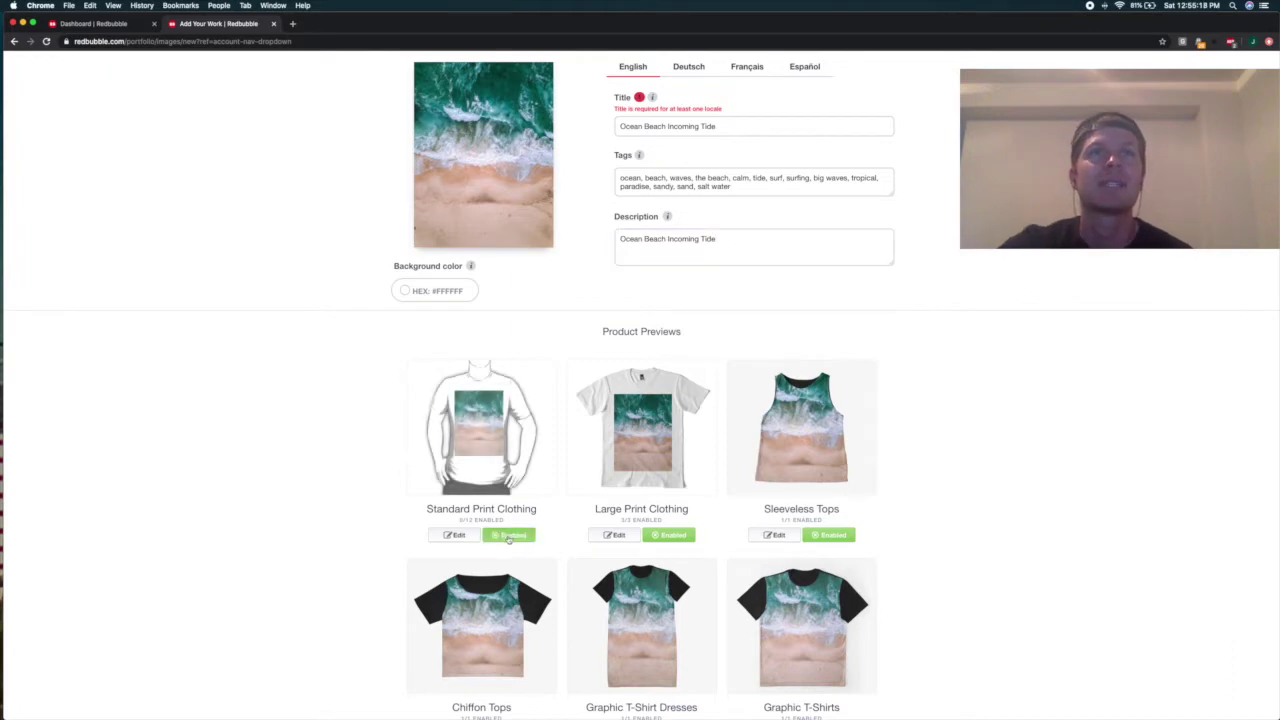
scroll(400, 563, "down", 5)
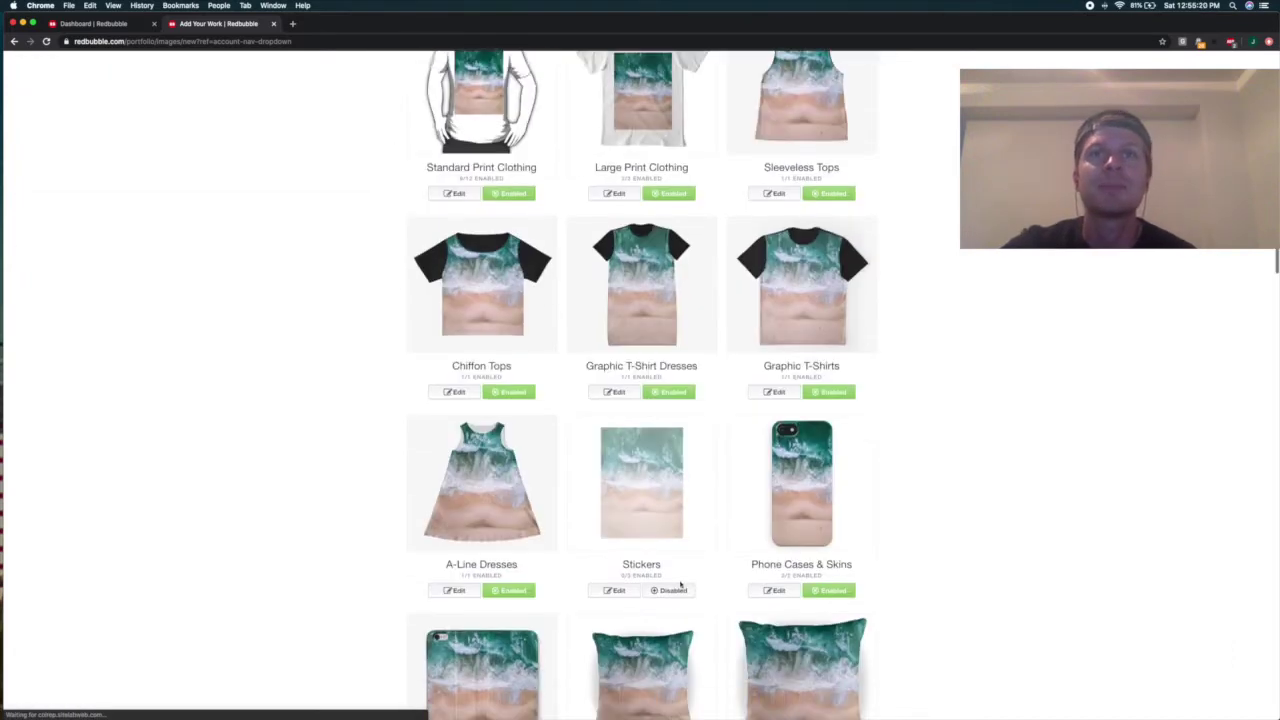
Enable Stickers and Leggings in the product previews of the new work
left_click(670, 591)
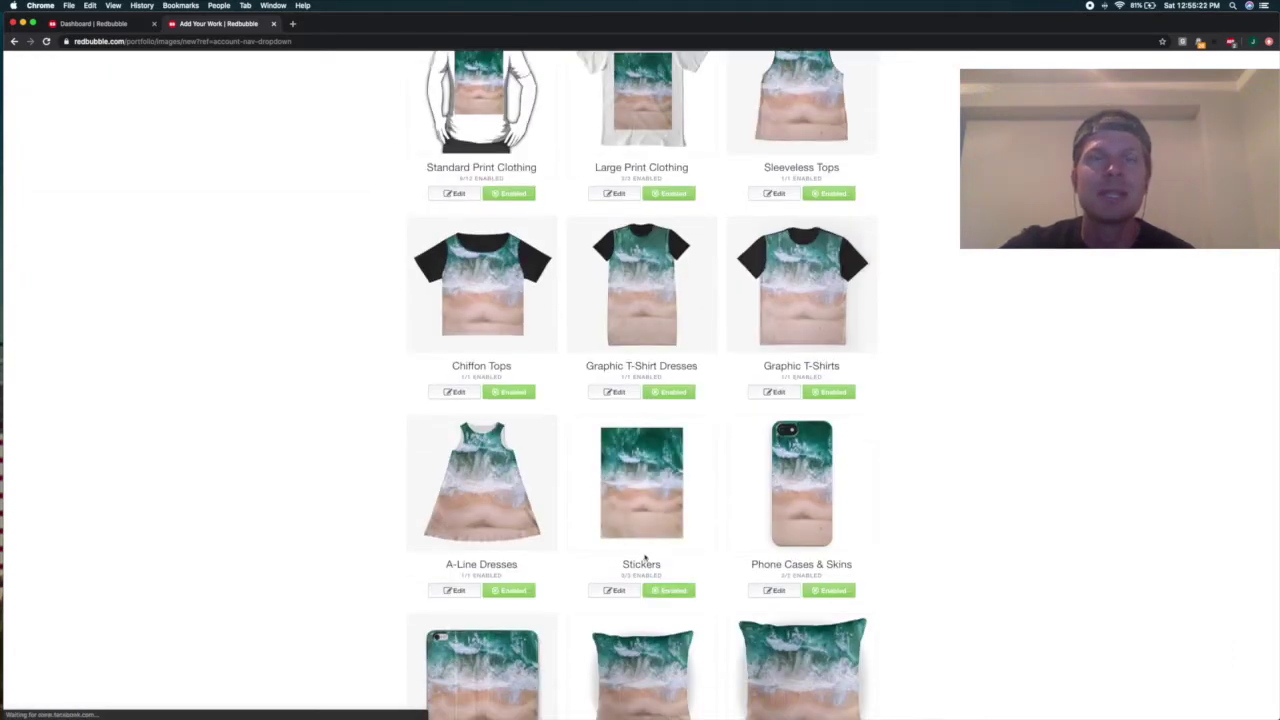
scroll(650, 562, "down", 2)
scroll(772, 521, "down", 2)
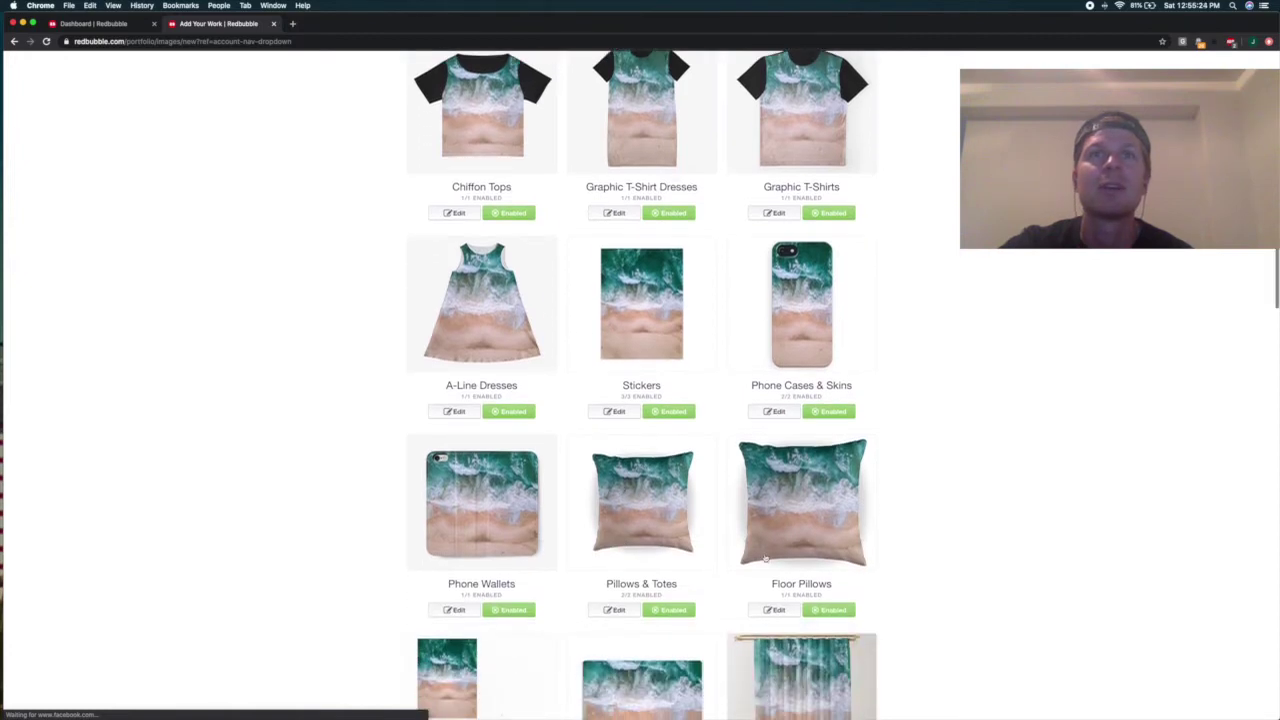
scroll(695, 567, "down", 4)
scroll(511, 585, "down", 6)
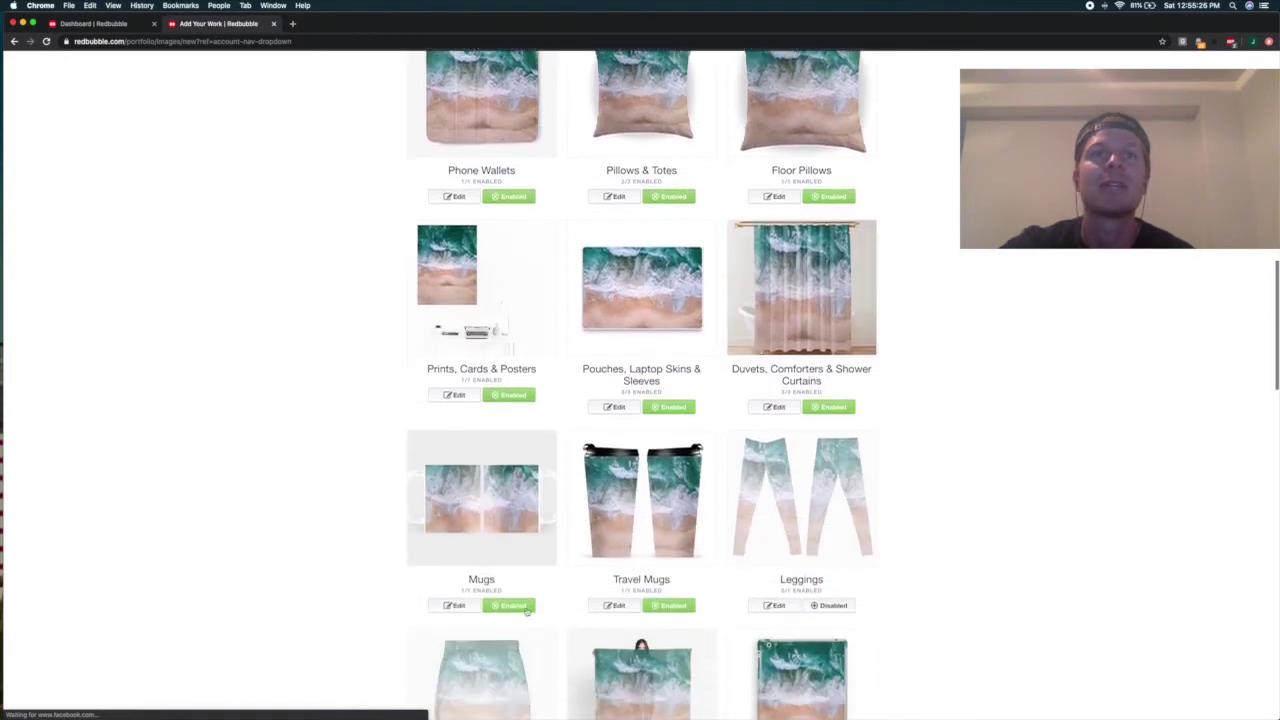
left_click(835, 606)
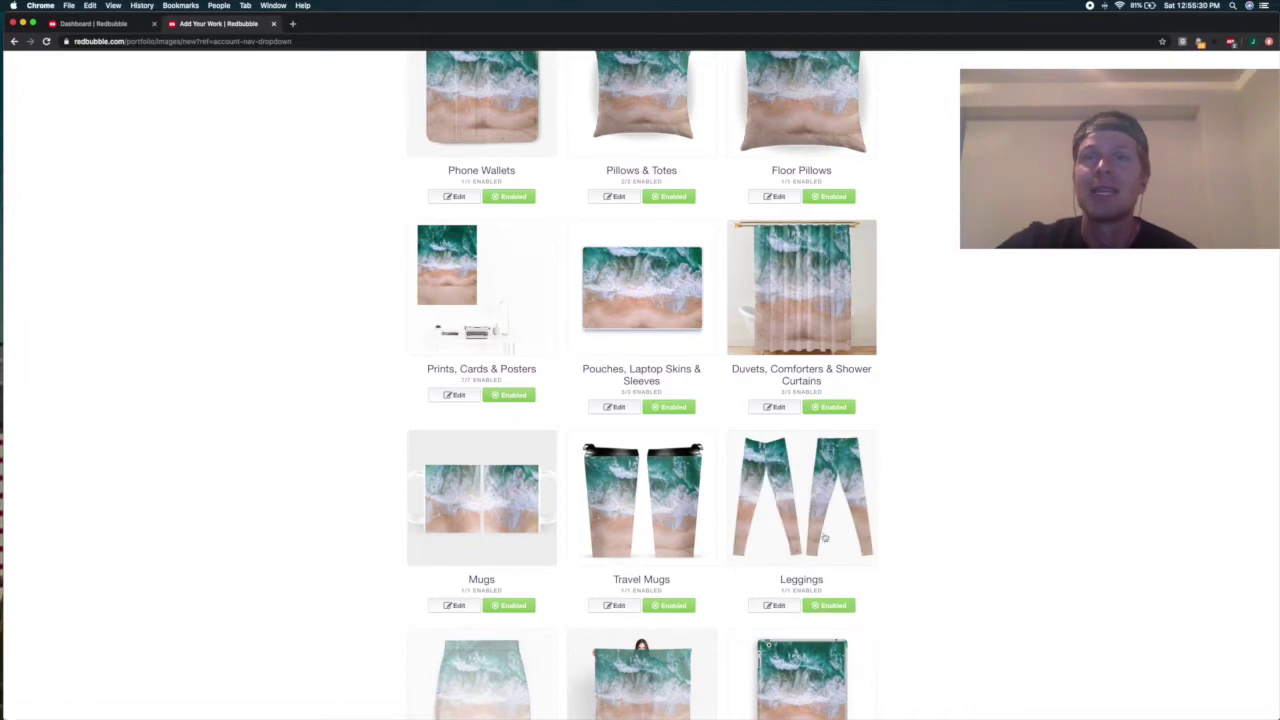
Enable the Mini Skirts, Bath Mats and Masks products for the new work
scroll(320, 553, "down", 2)
scroll(335, 562, "down", 3)
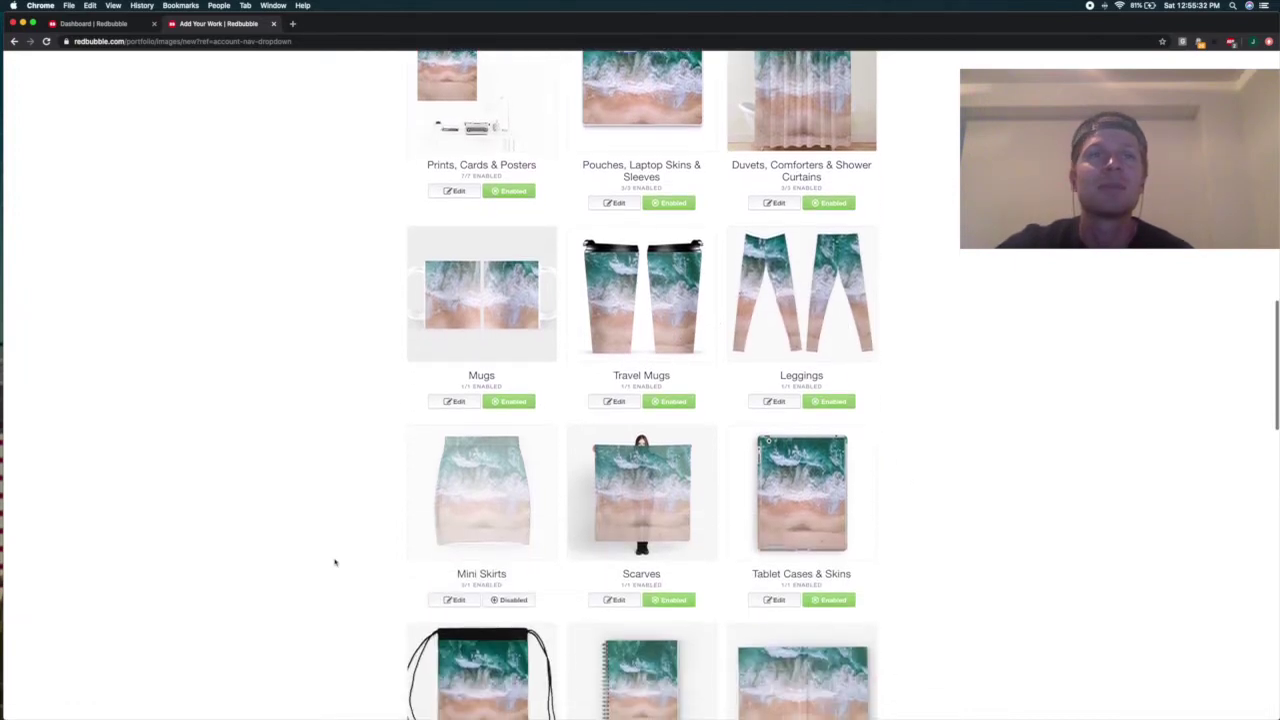
left_click(508, 600)
scroll(540, 580, "down", 5)
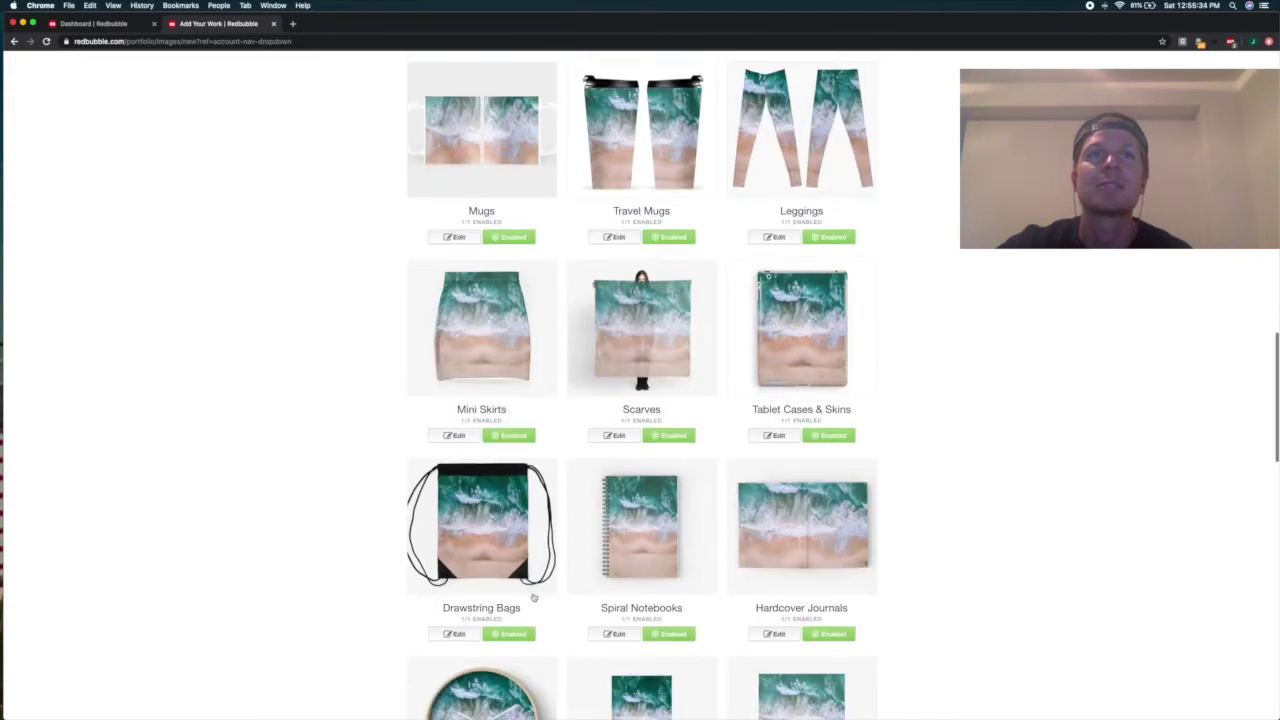
scroll(542, 598, "down", 5)
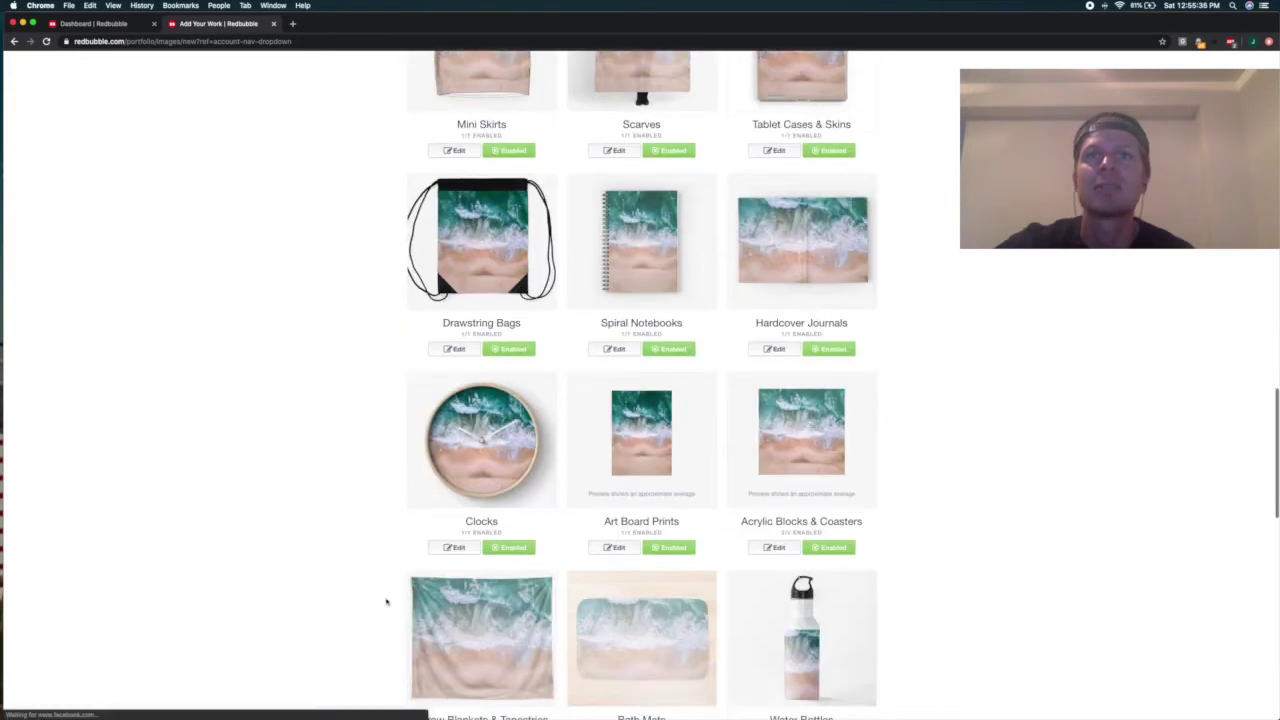
left_click(670, 611)
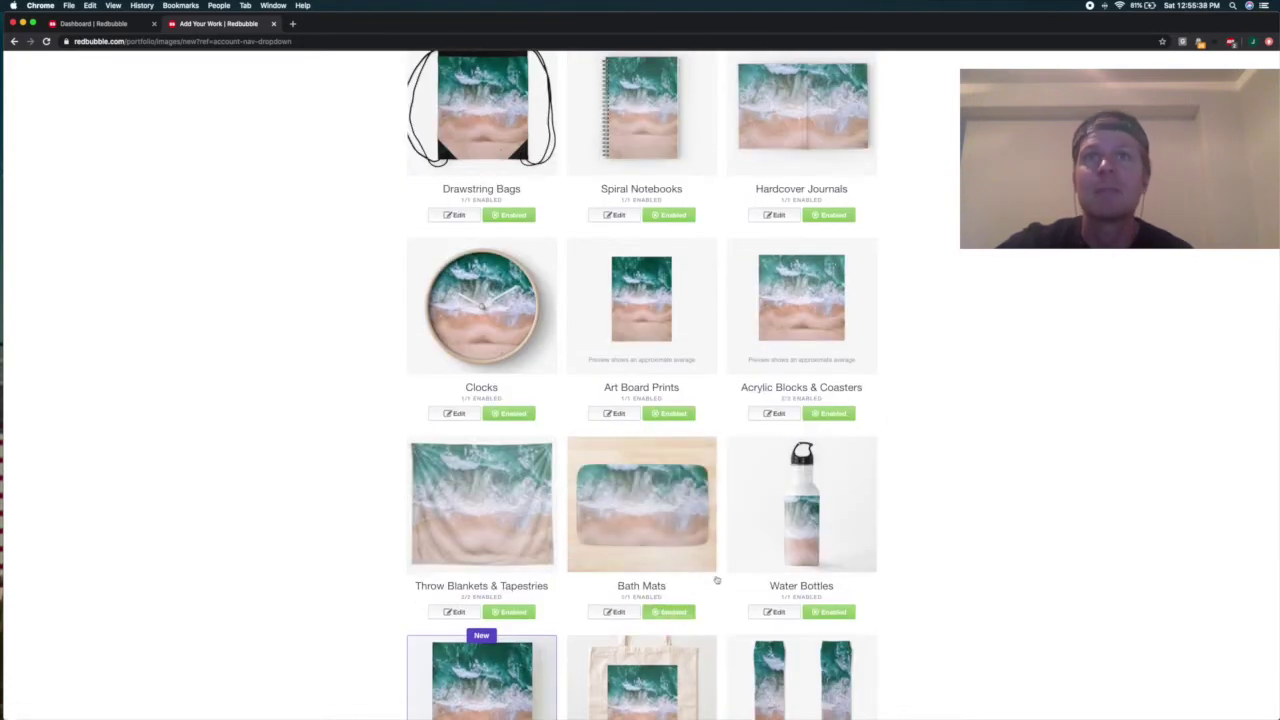
scroll(696, 568, "down", 5)
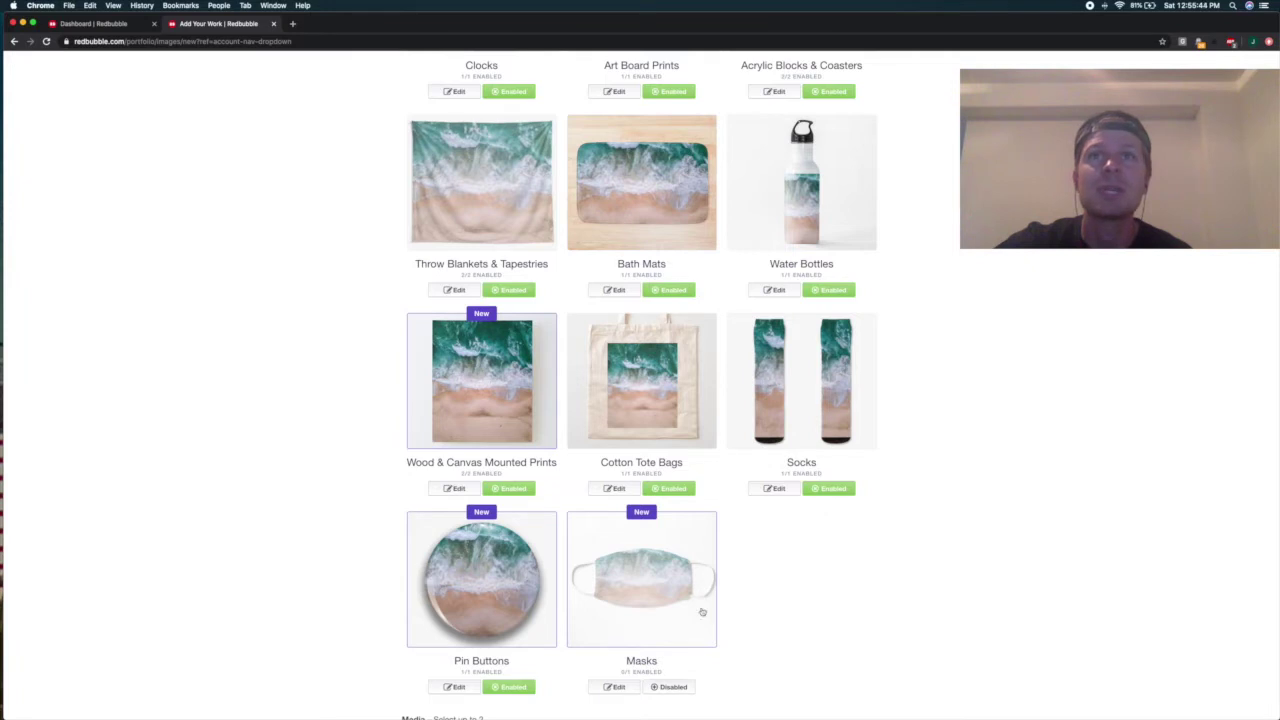
left_click(668, 689)
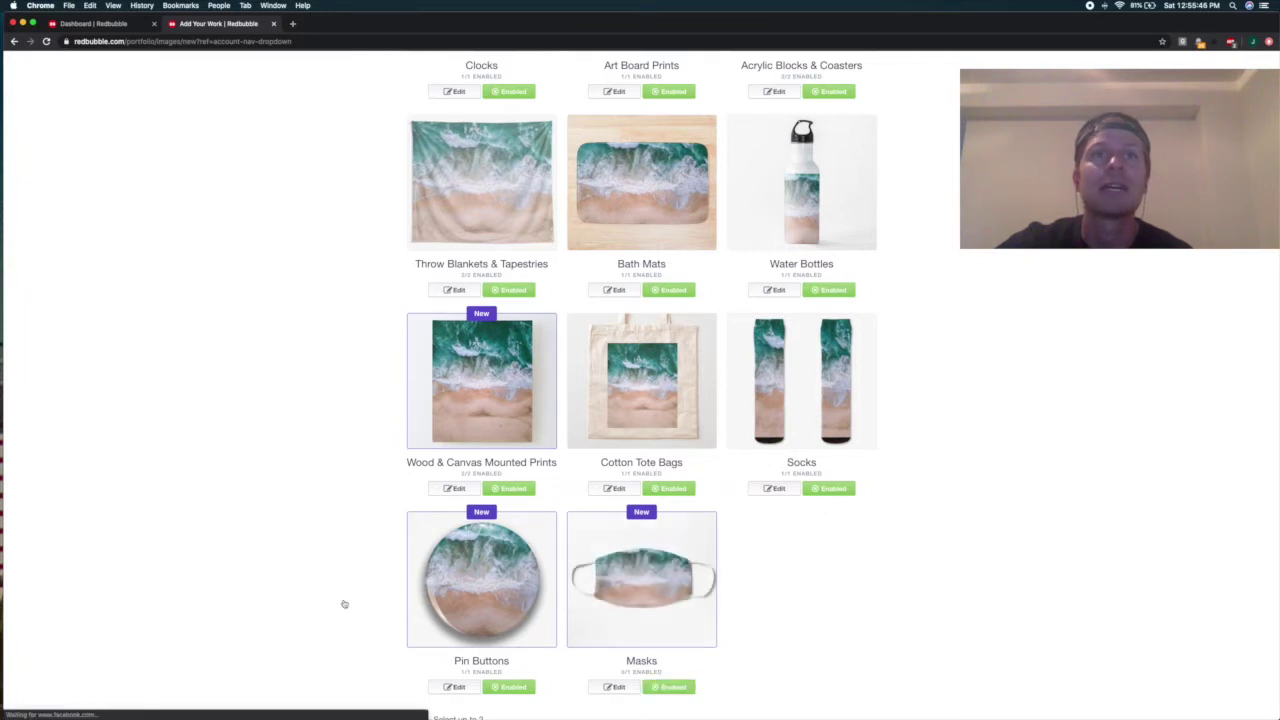
Choose Photography and Painting & Mixed Media as the media types of the work
scroll(640, 608, "down", 3)
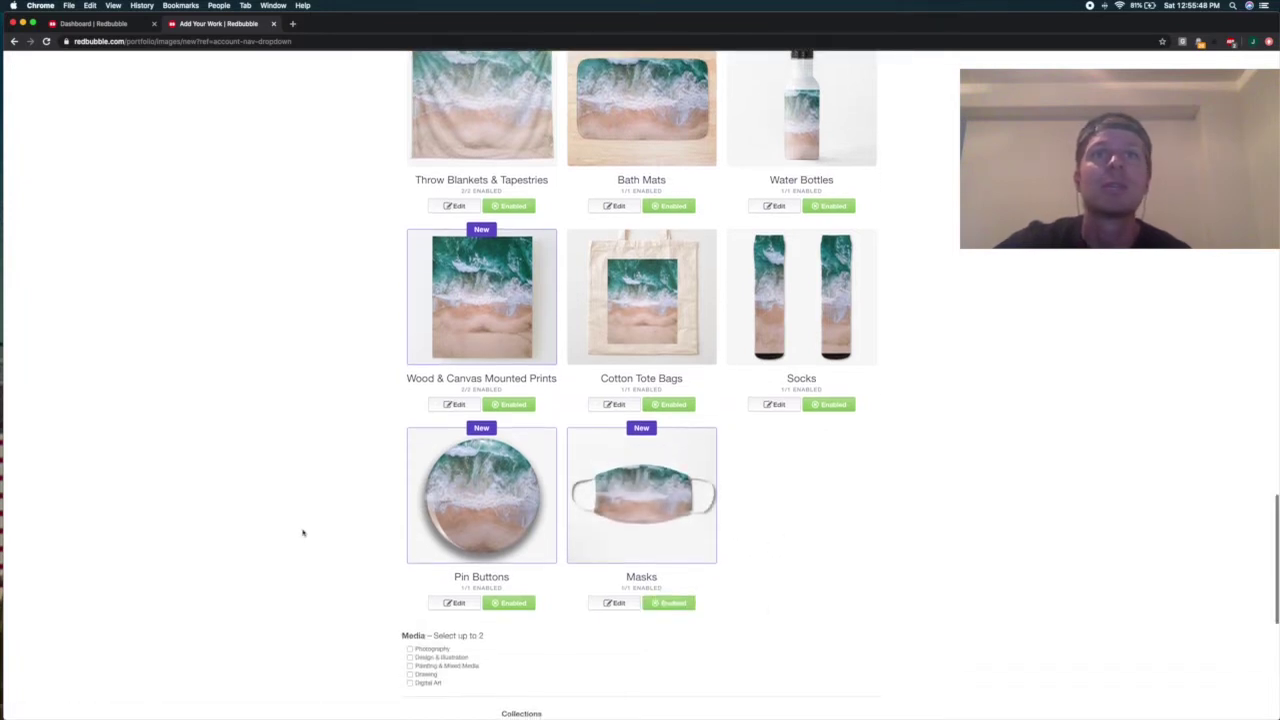
scroll(716, 581, "down", 1)
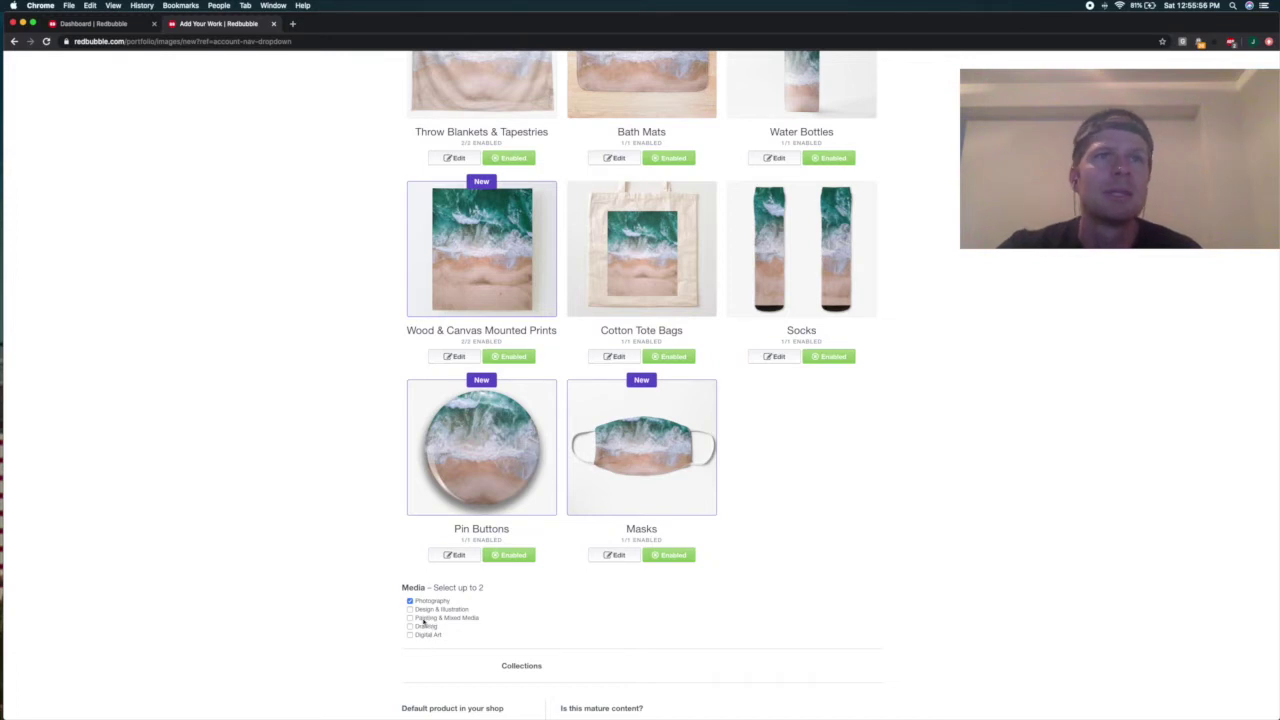
left_click(424, 620)
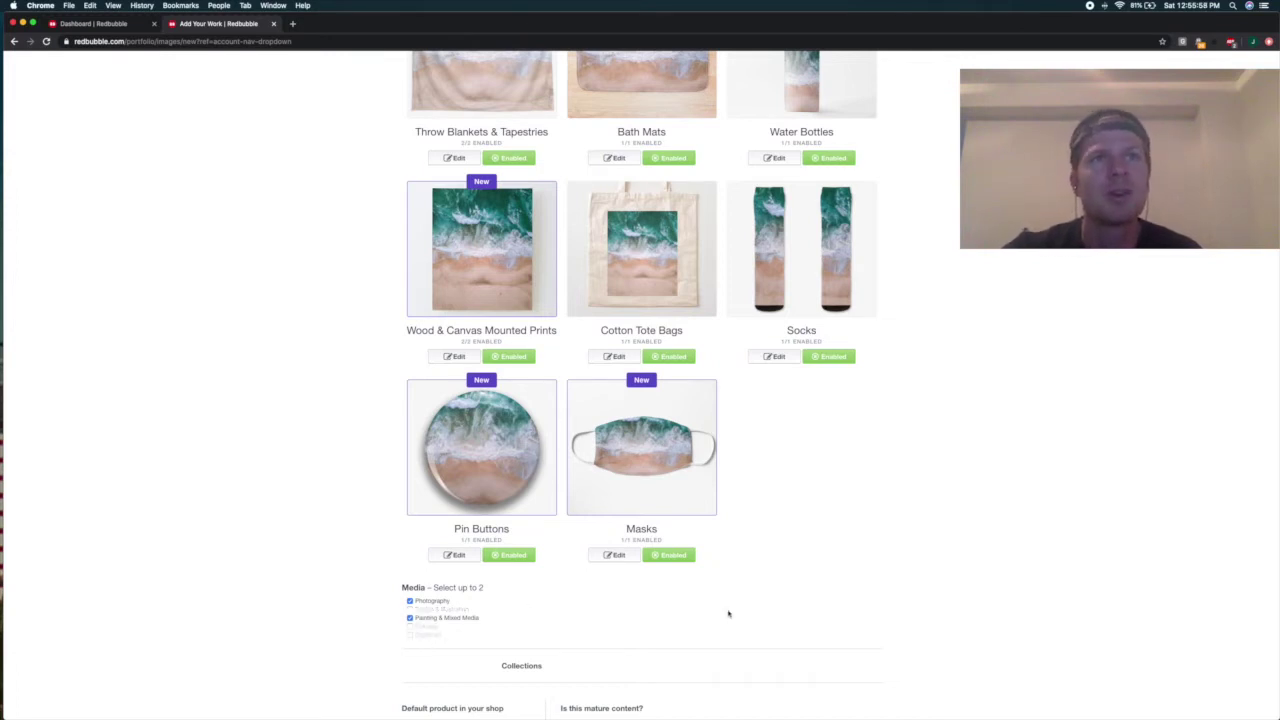
Declare the work as not mature content and save it to publish
scroll(728, 614, "down", 5)
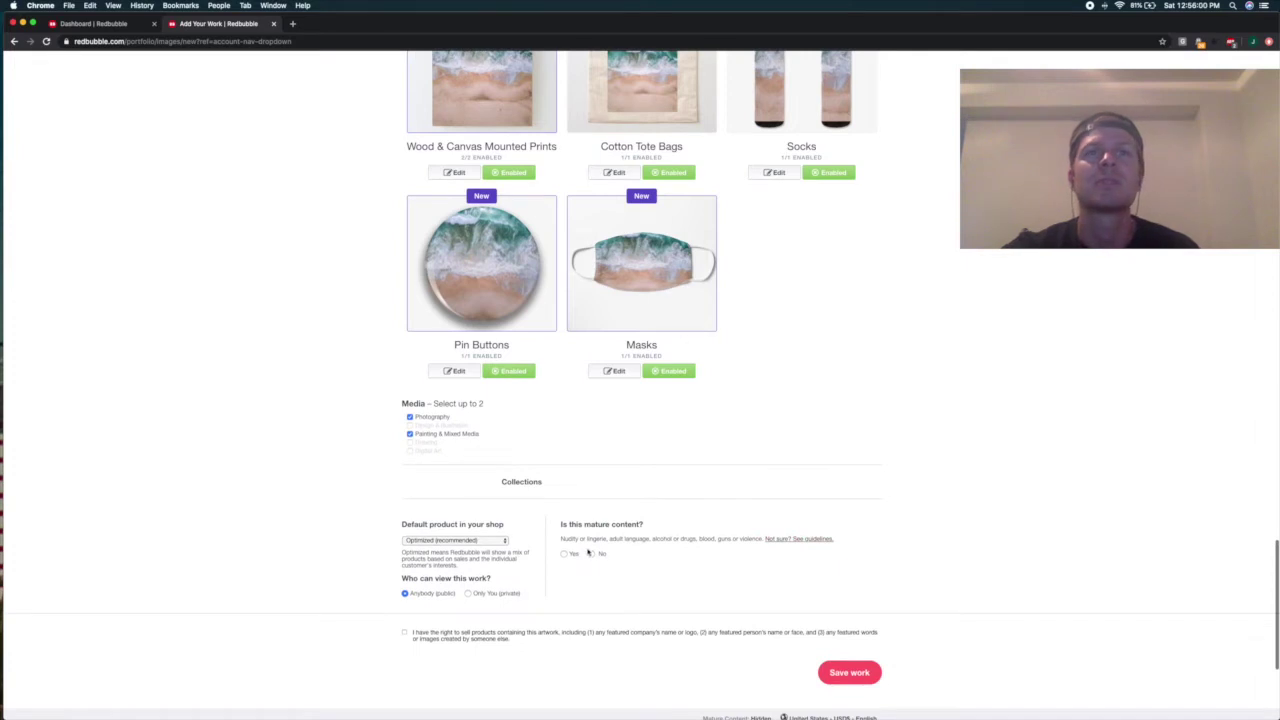
left_click(591, 554)
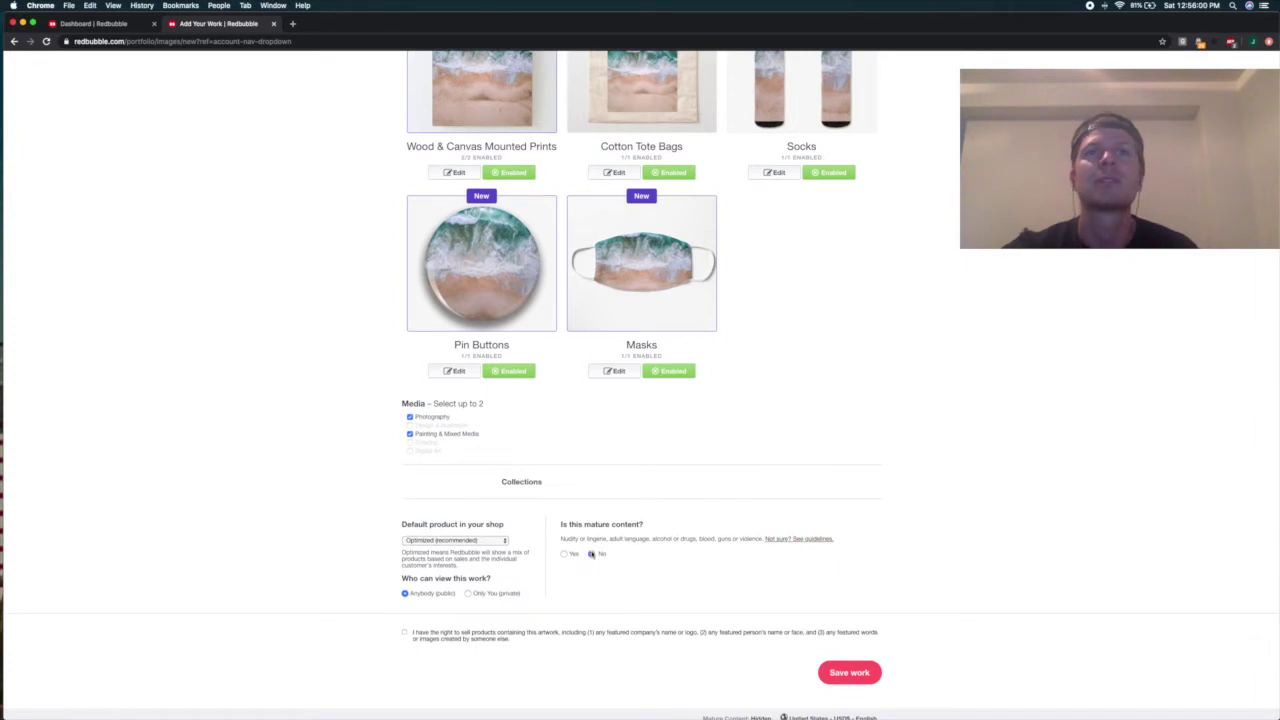
left_click(849, 672)
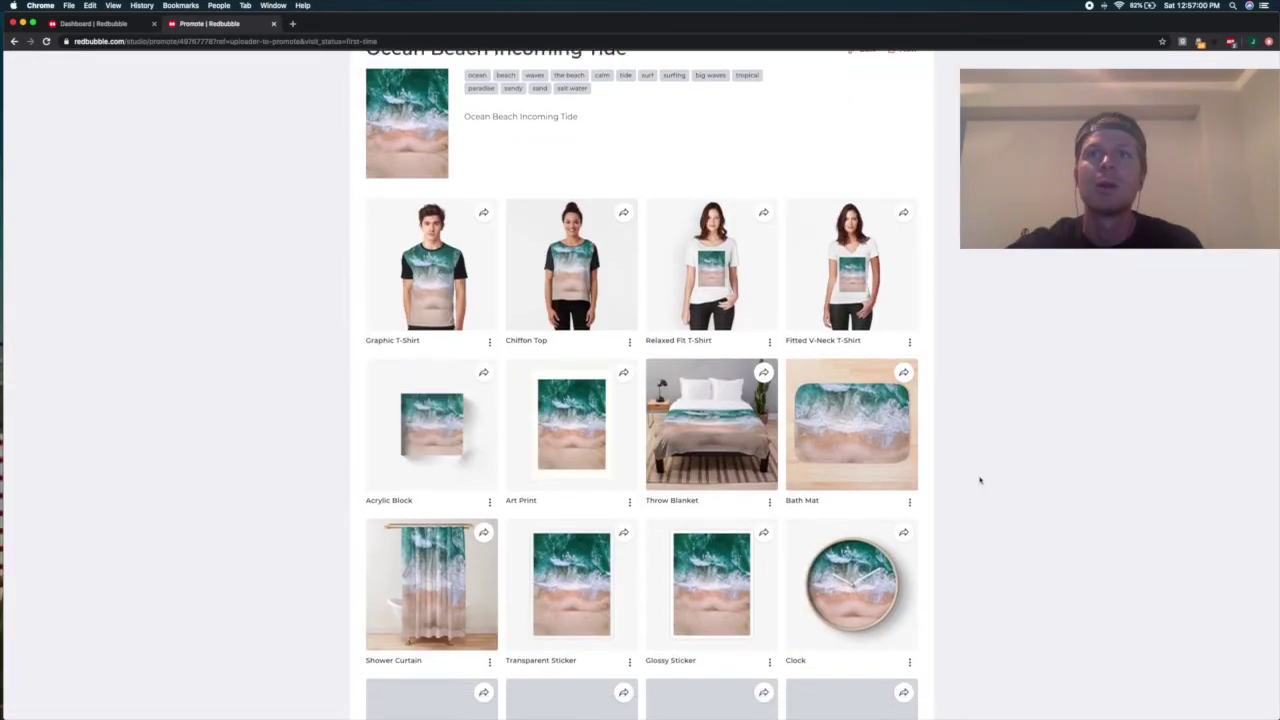
Examine how the published artwork looks on each product preview of the share page, along with its title, tags and description
scroll(977, 484, "down", 2)
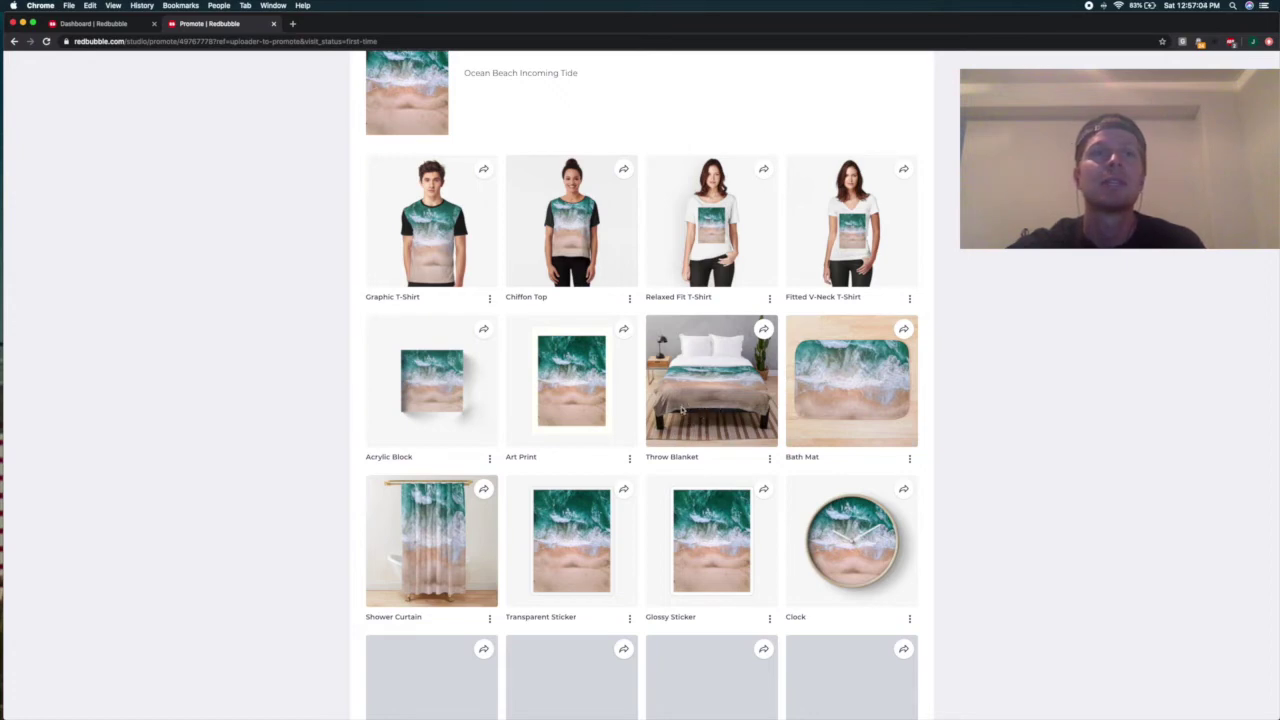
scroll(324, 573, "down", 2)
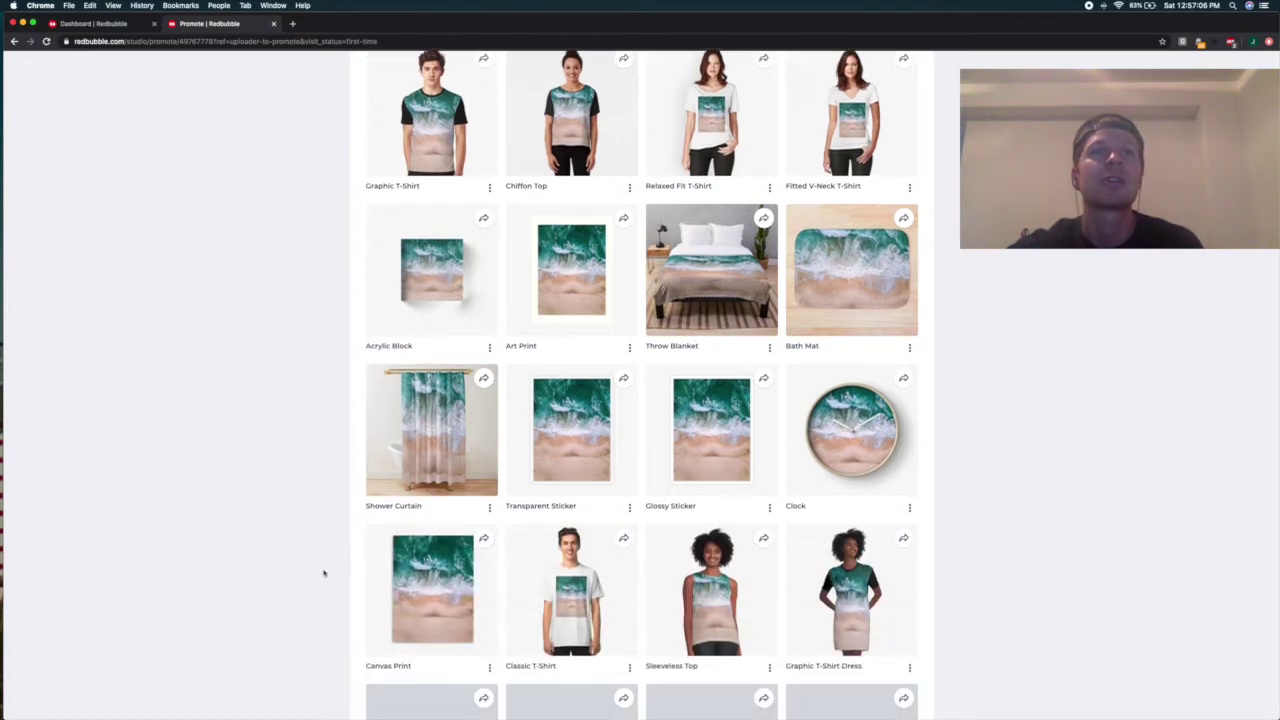
scroll(384, 603, "down", 4)
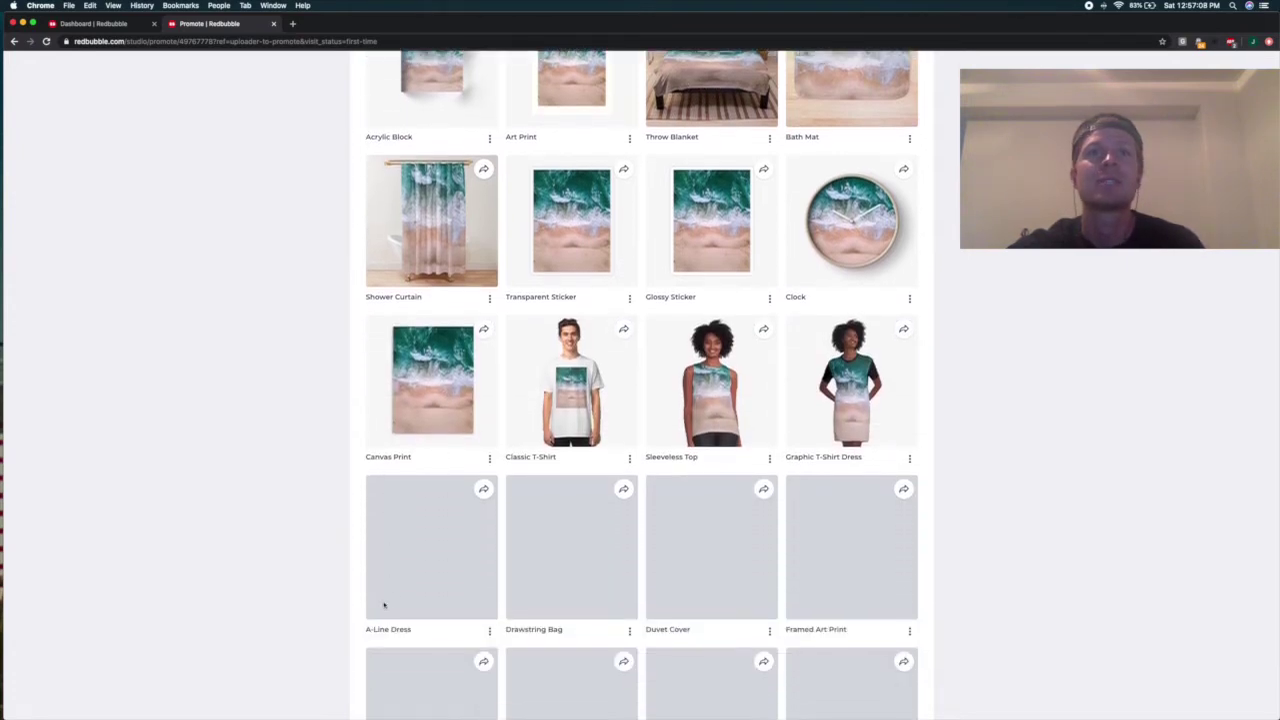
scroll(384, 603, "up", 3)
scroll(384, 603, "up", 1)
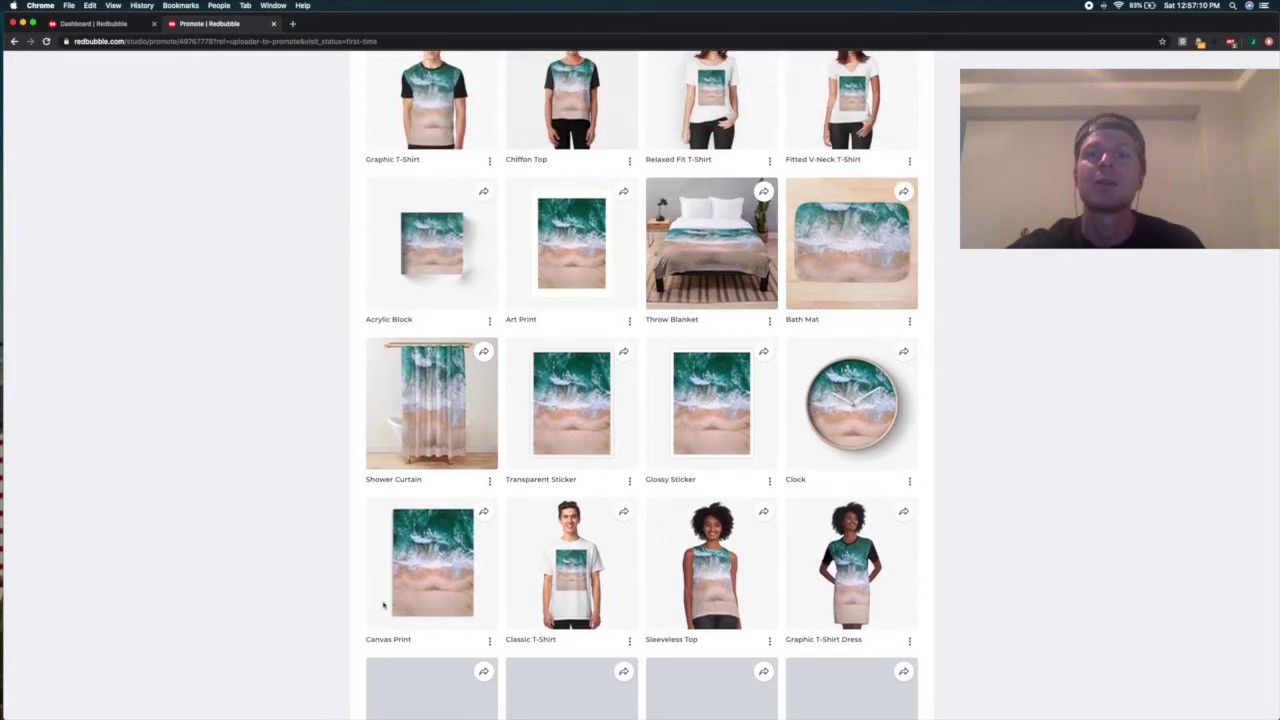
scroll(381, 612, "down", 5)
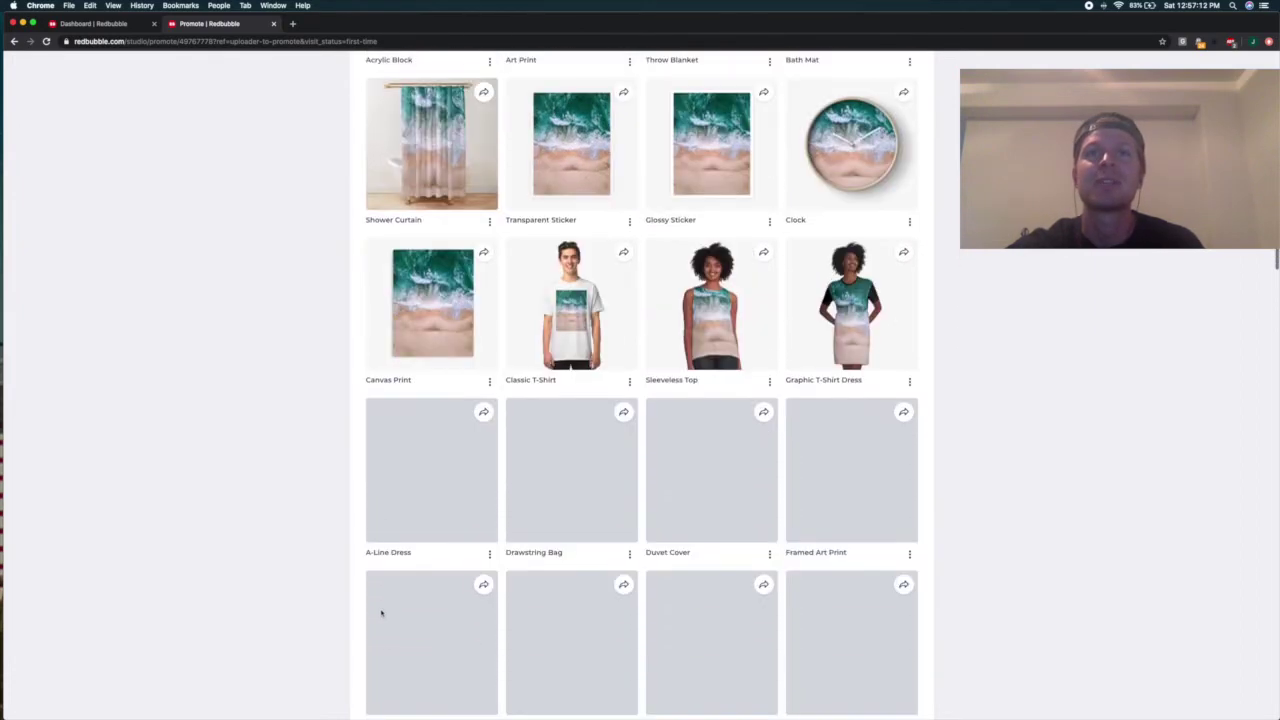
scroll(381, 614, "up", 8)
scroll(382, 613, "down", 9)
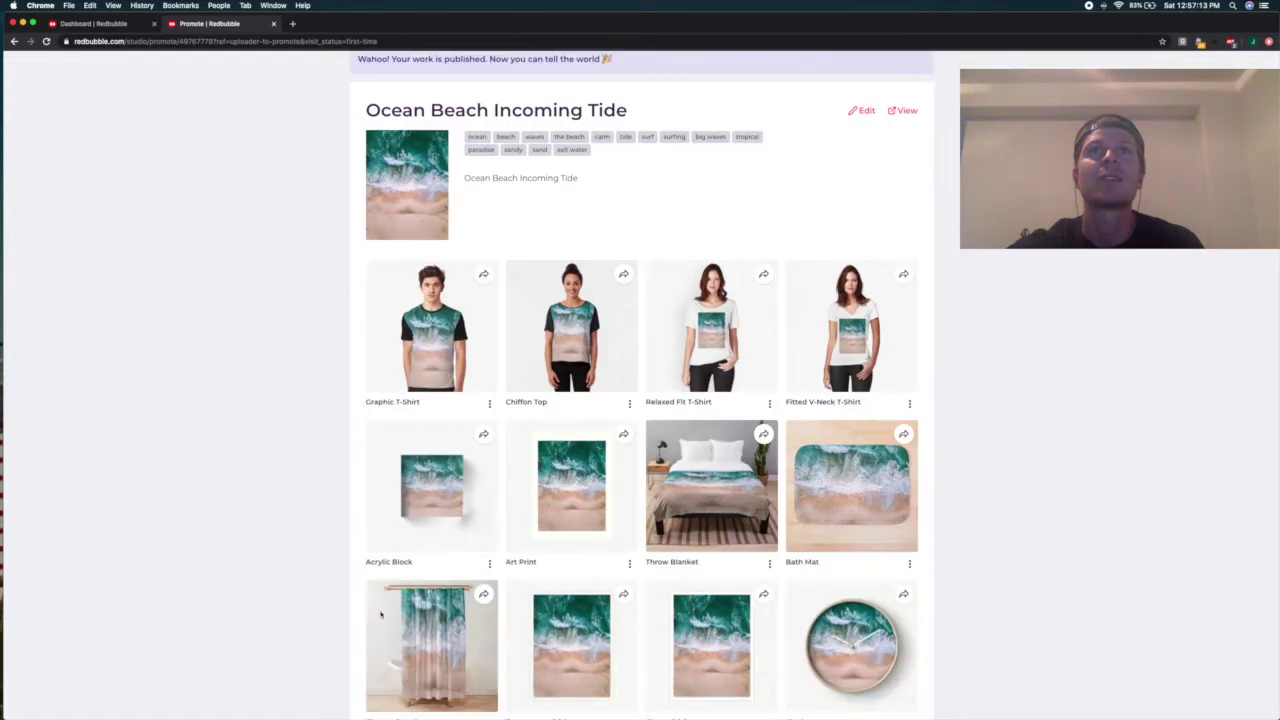
scroll(382, 613, "up", 4)
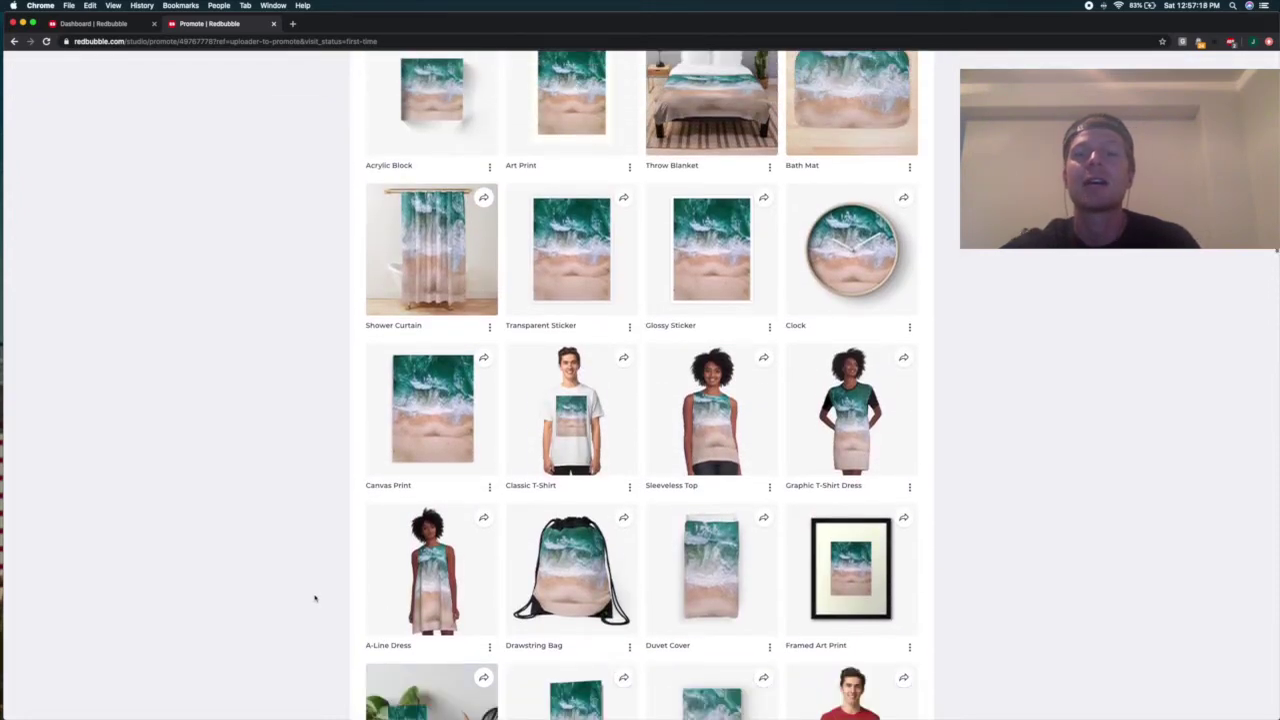
scroll(347, 596, "down", 2)
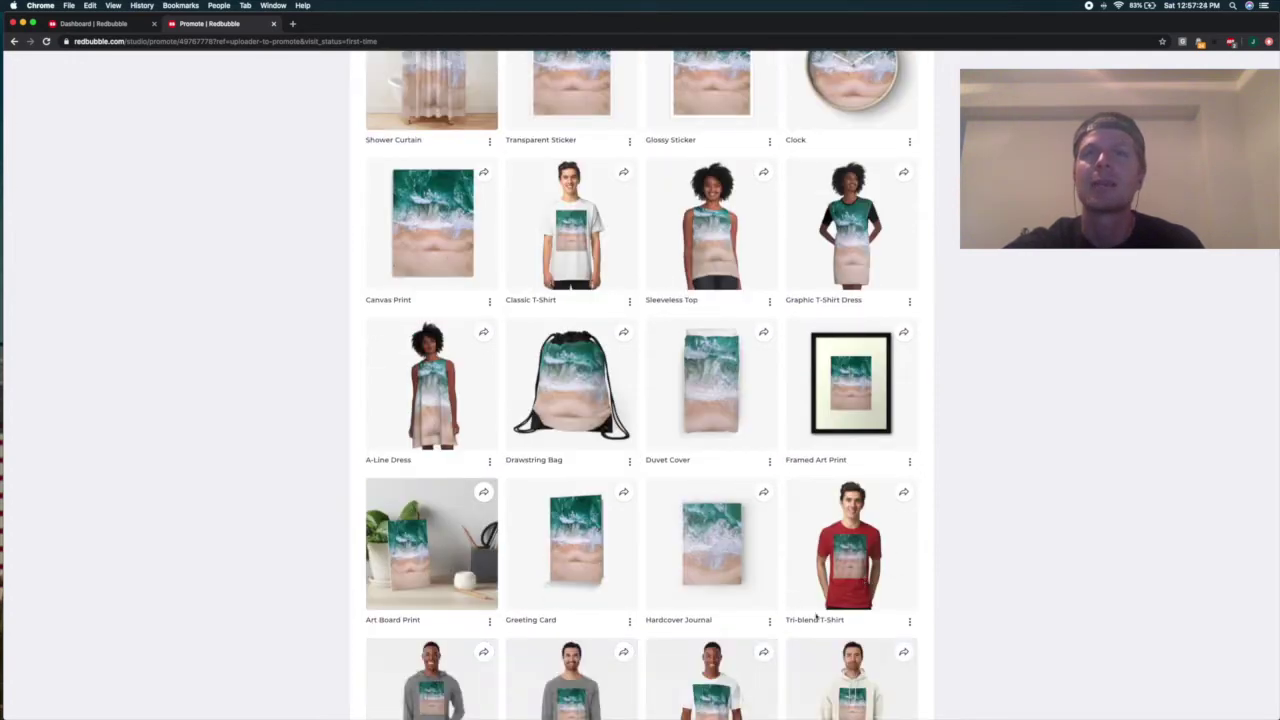
scroll(802, 620, "down", 2)
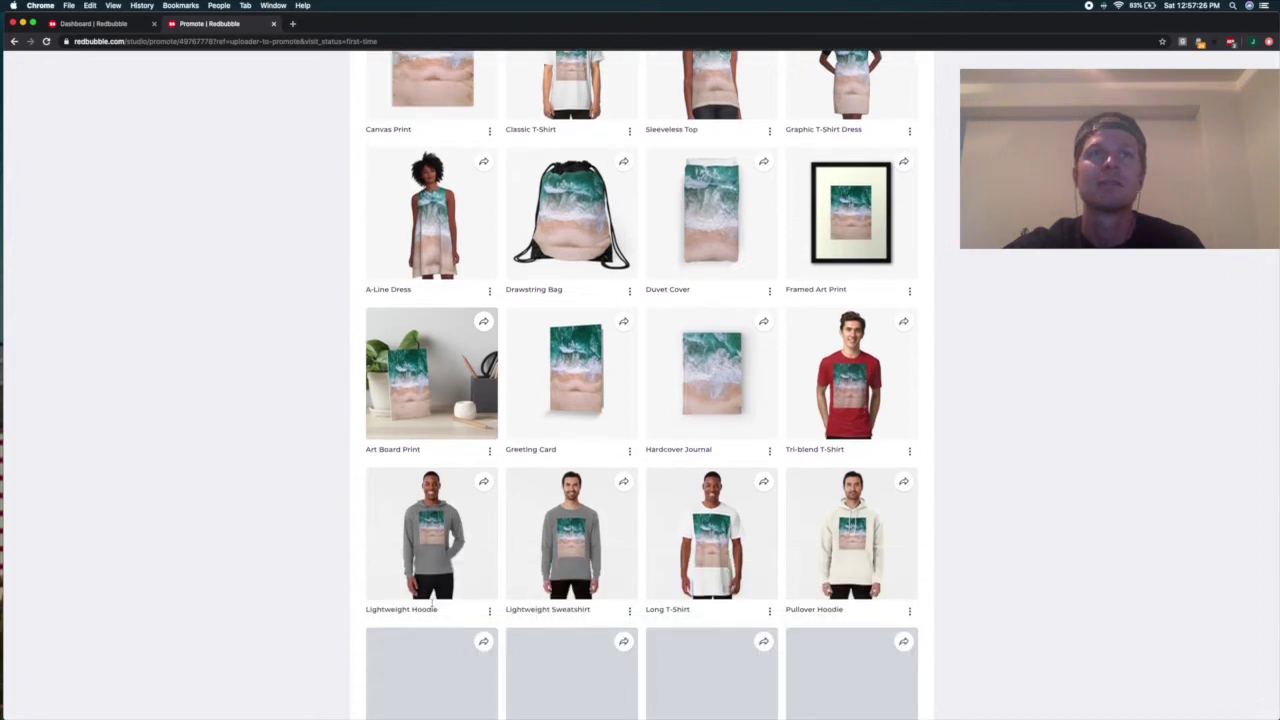
scroll(435, 603, "down", 1)
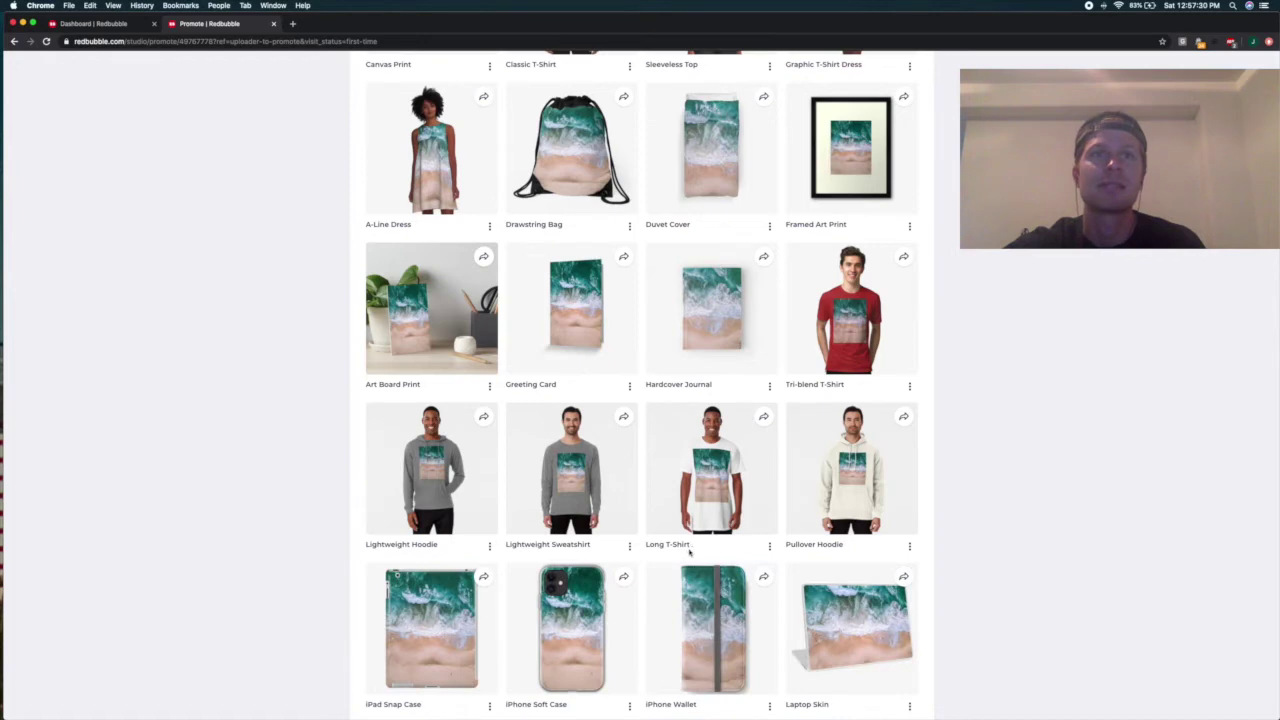
scroll(600, 578, "down", 1)
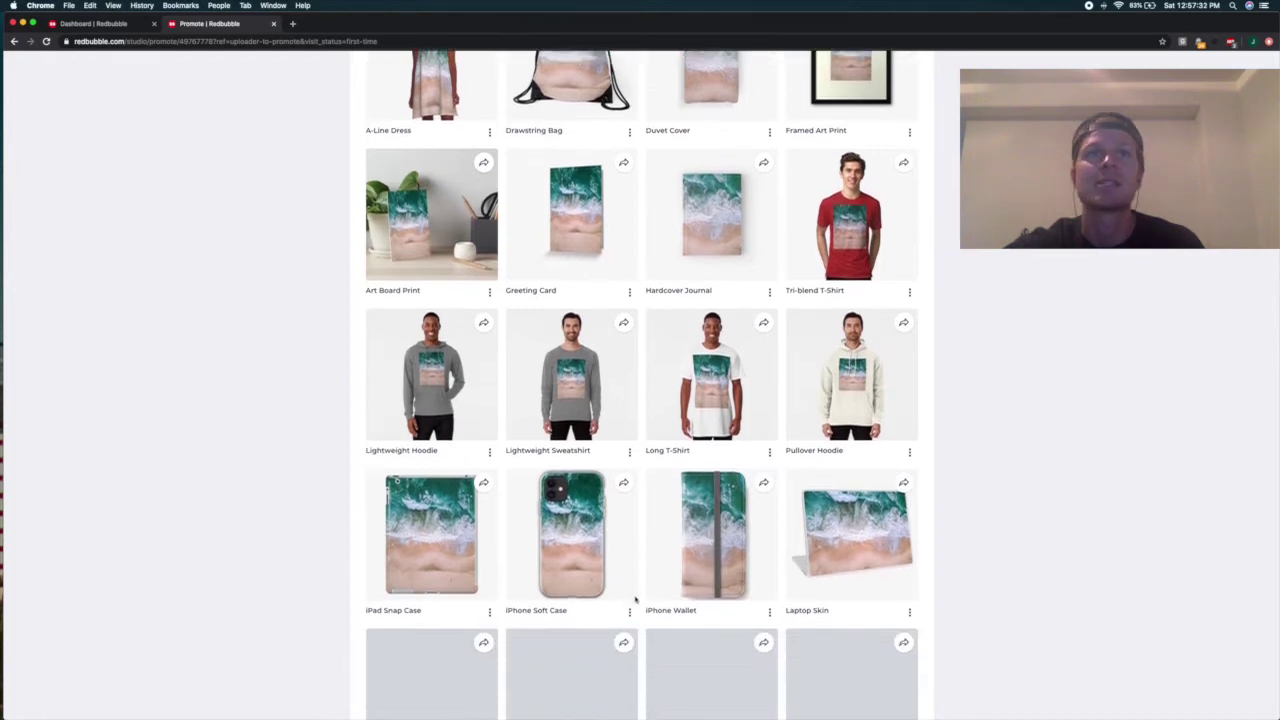
scroll(363, 597, "up", 1)
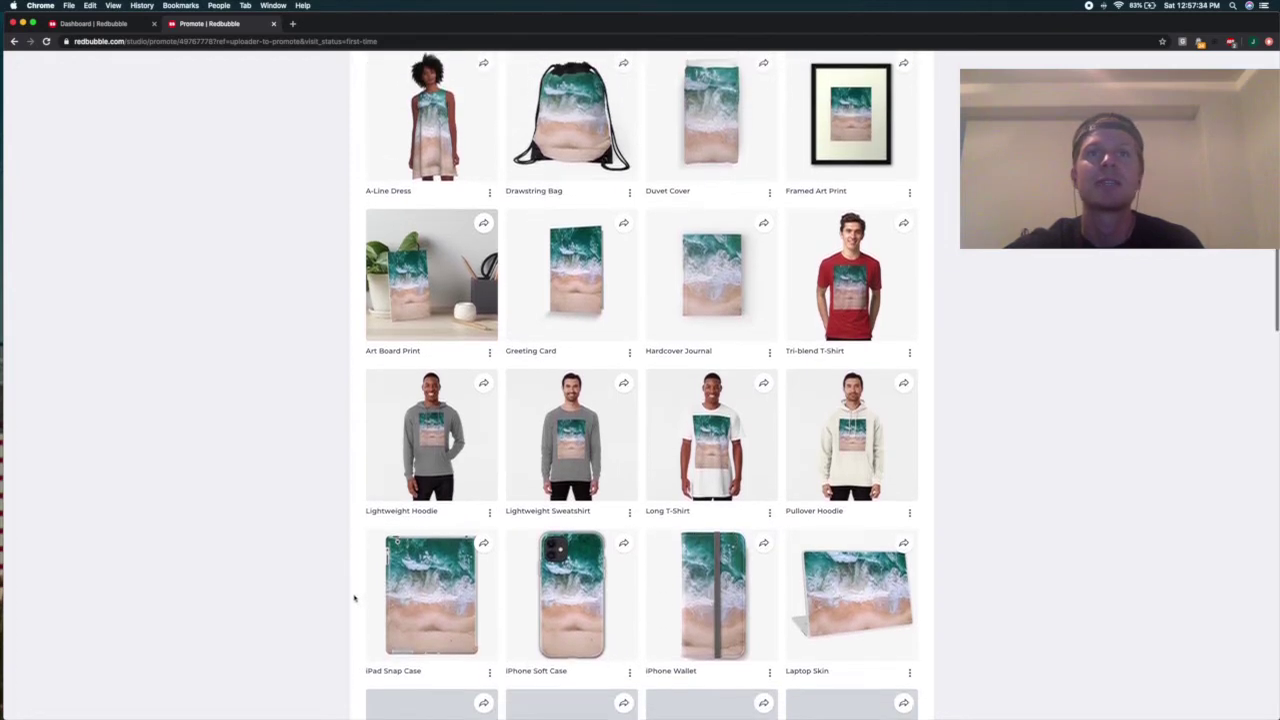
scroll(339, 596, "up", 1)
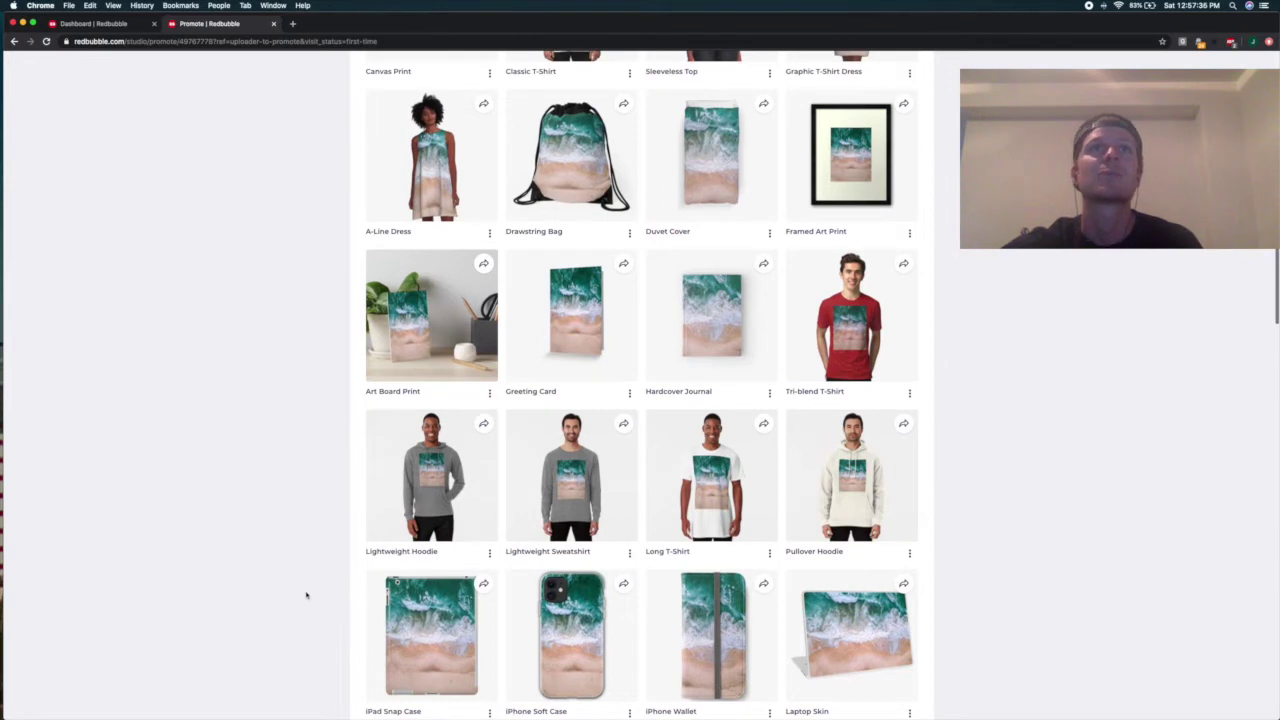
scroll(597, 490, "down", 4)
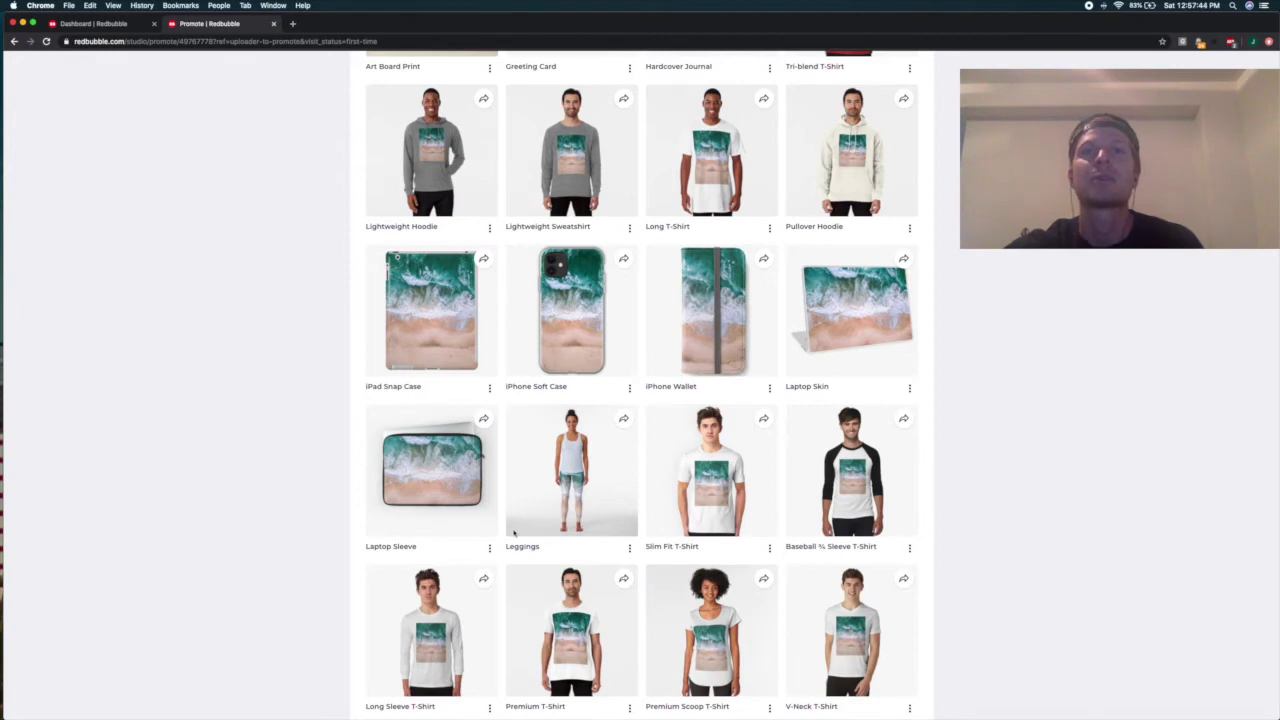
scroll(514, 533, "down", 1)
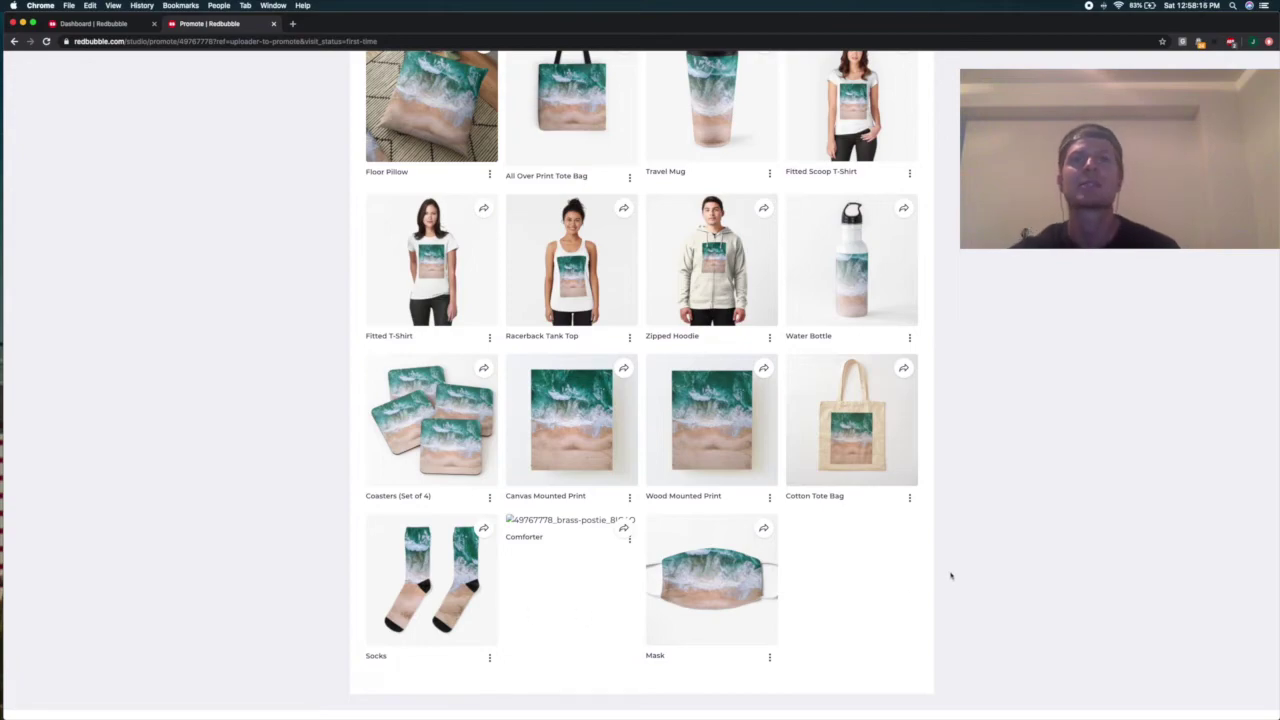
scroll(980, 575, "up", 15)
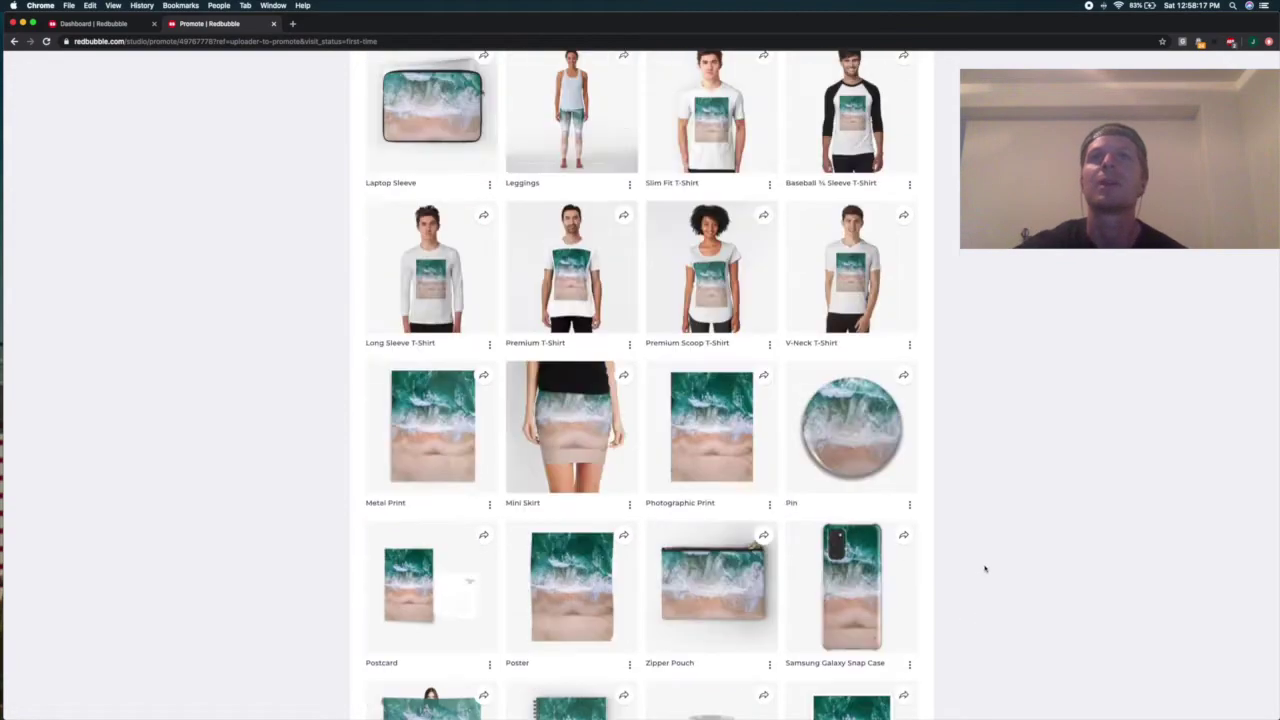
scroll(983, 568, "up", 10)
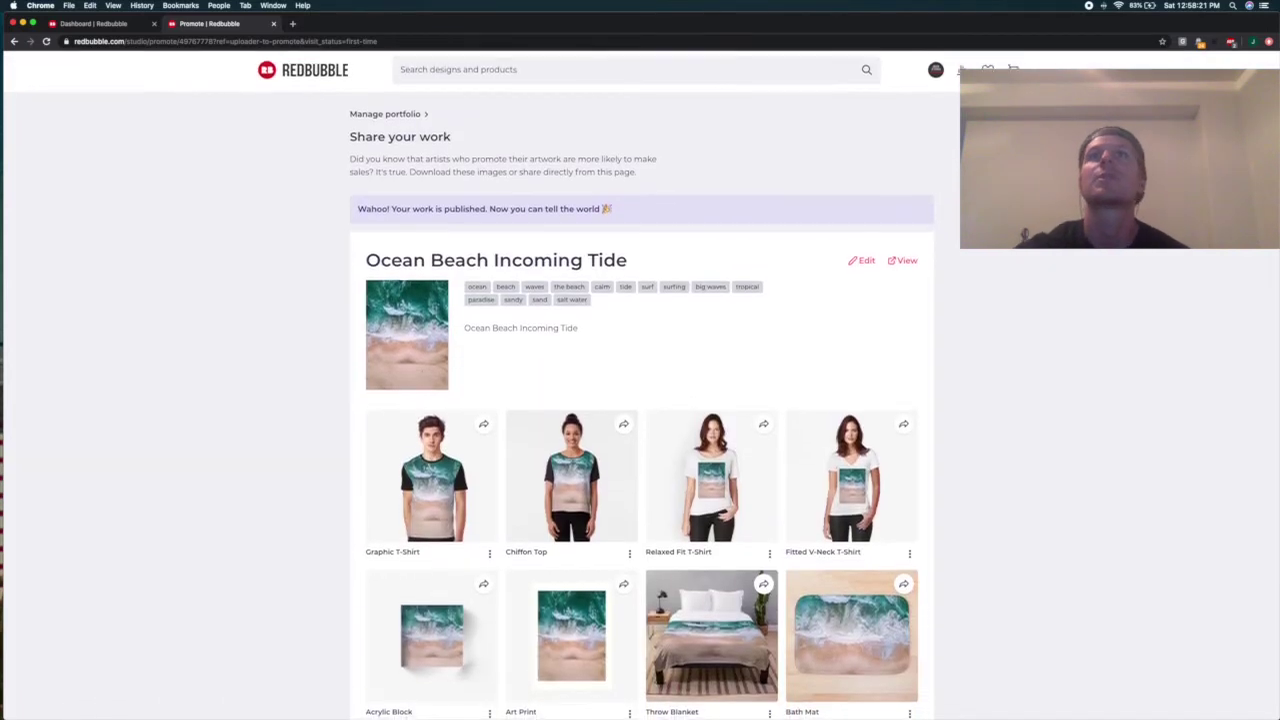
scroll(979, 322, "down", 1)
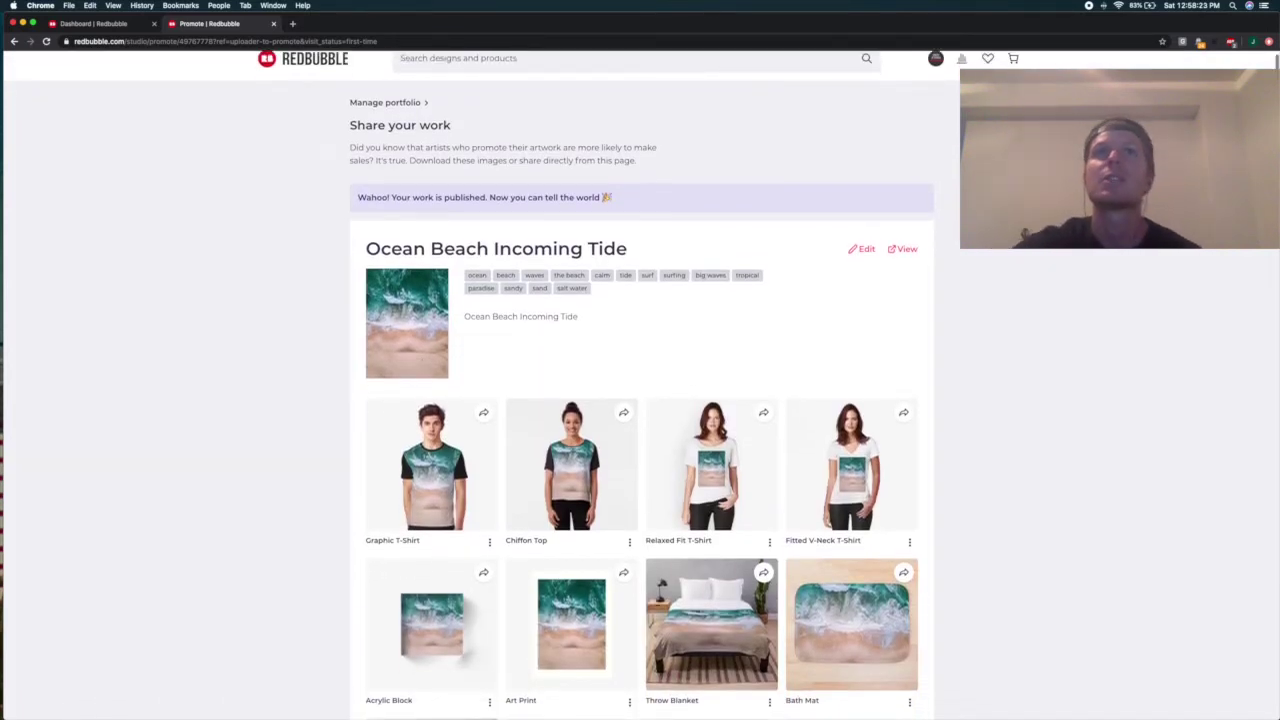
scroll(640, 400, "up", 1)
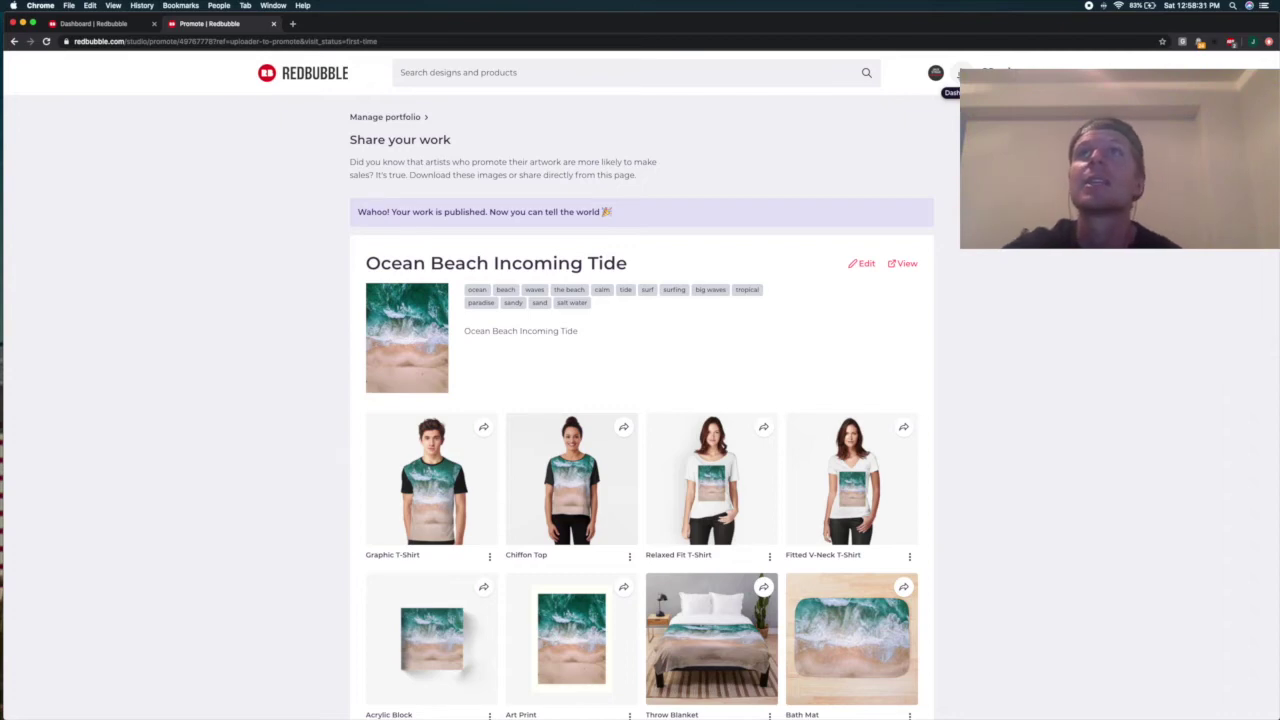
Open the account's Activity Feed and review the recent favorites and sales of the shop's works
left_click(961, 74)
left_click(936, 73)
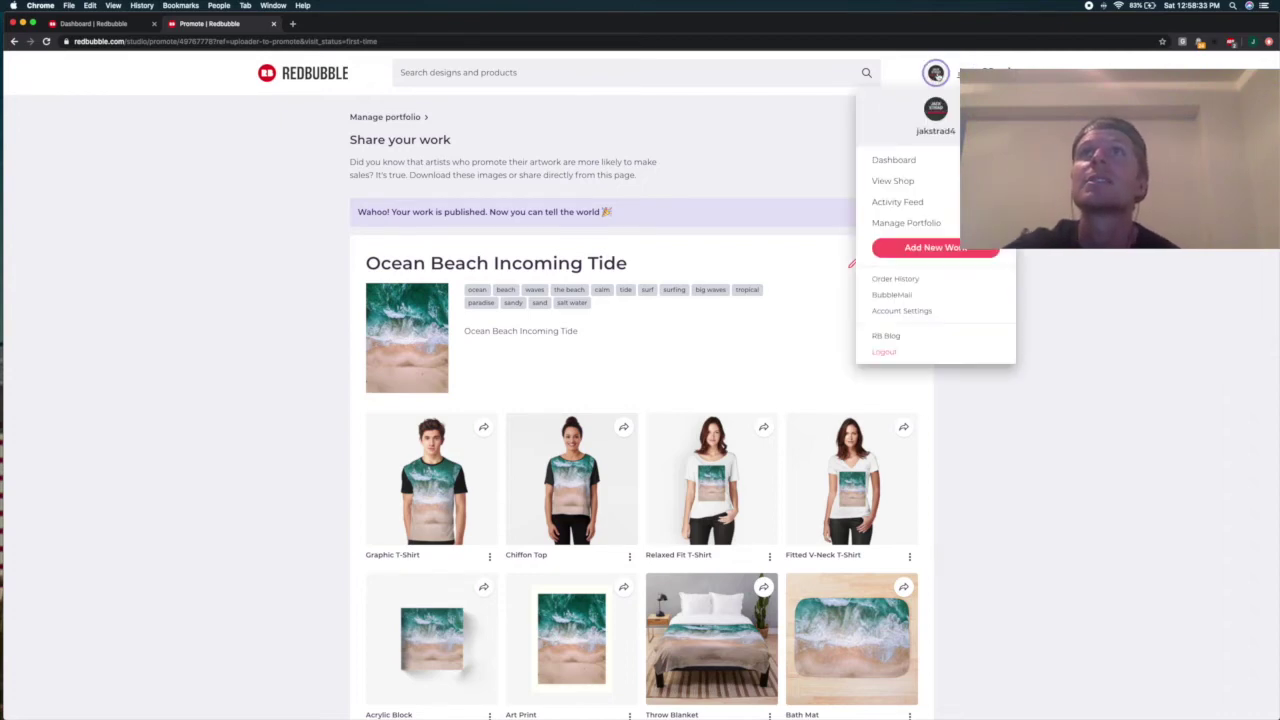
left_click(900, 197)
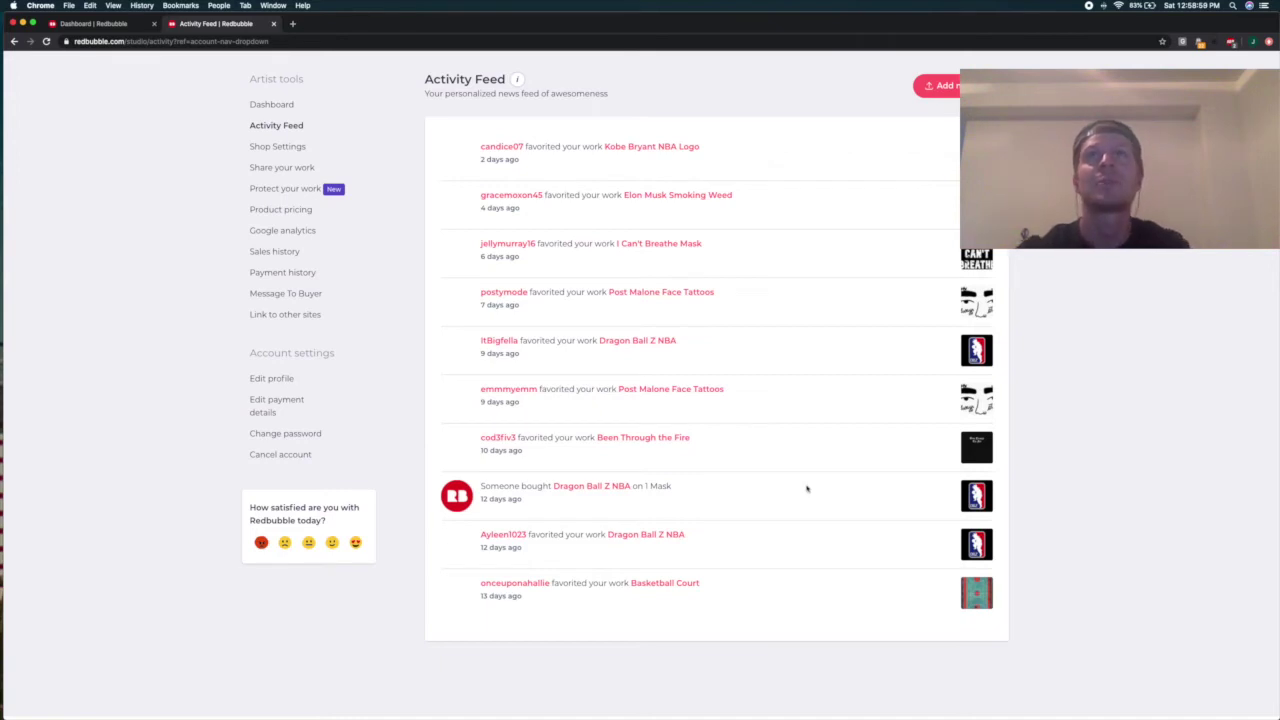
scroll(796, 488, "up", 1)
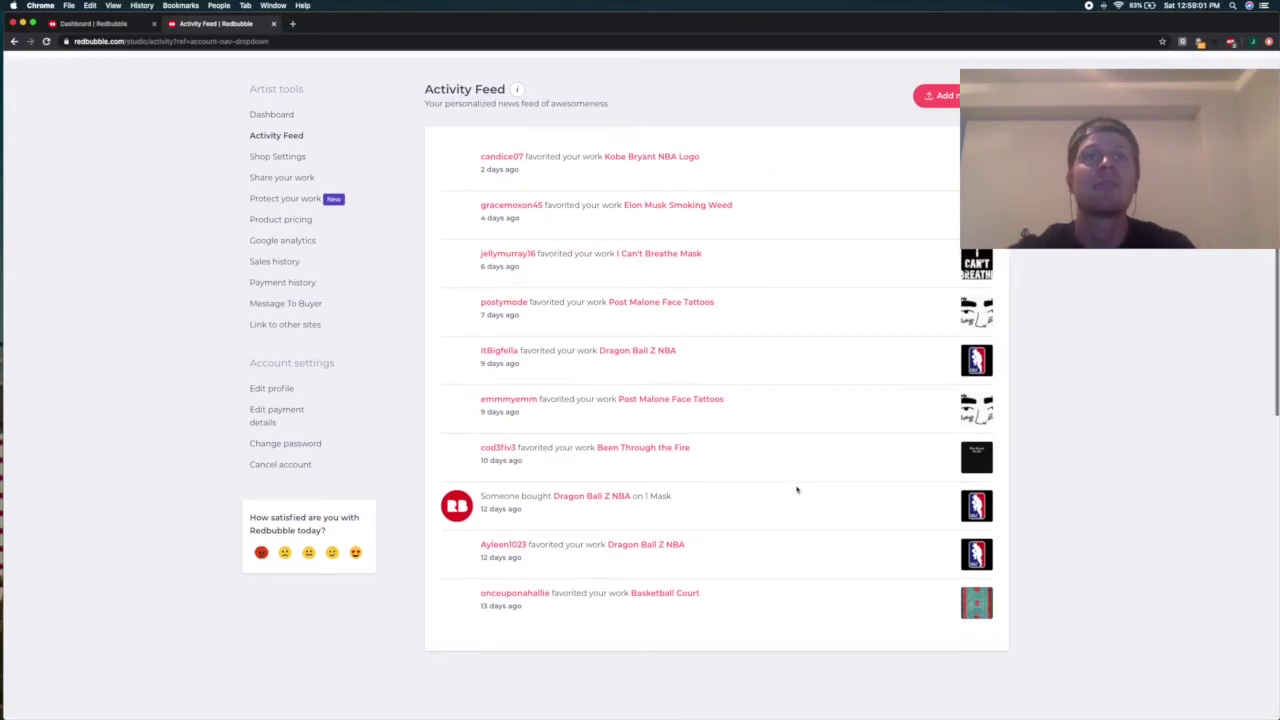
scroll(796, 490, "up", 2)
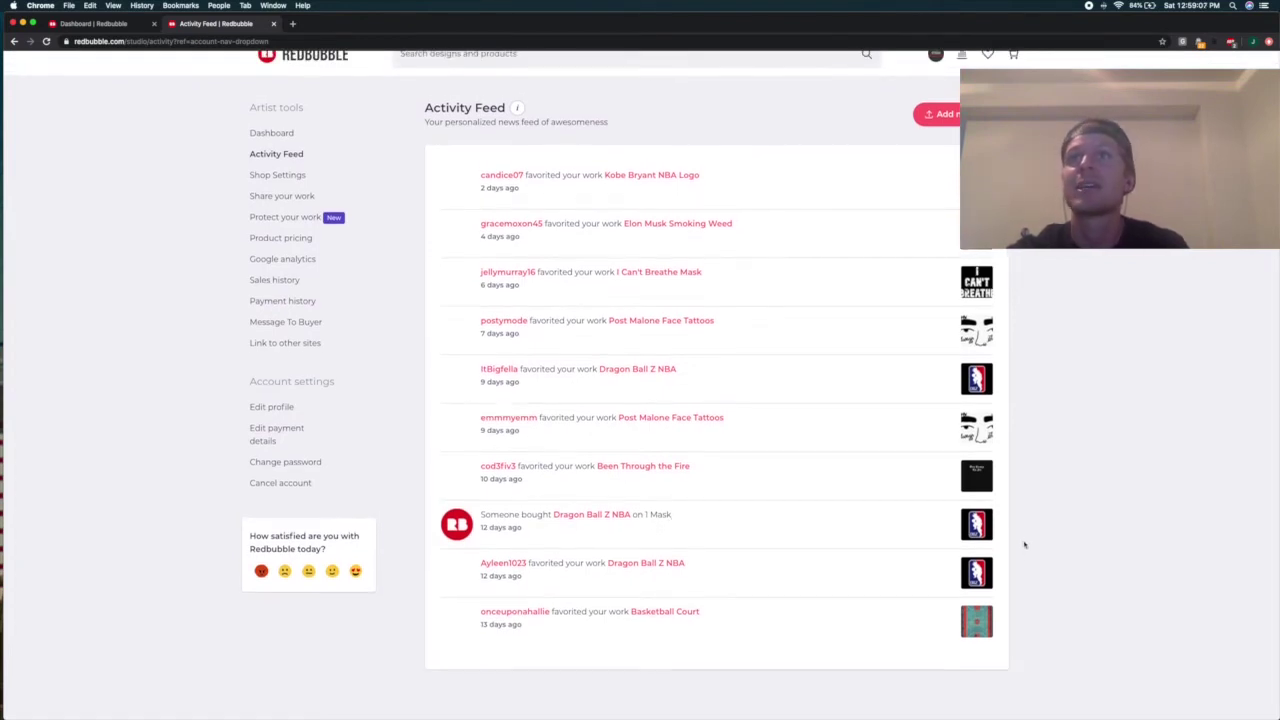
scroll(1023, 545, "up", 1)
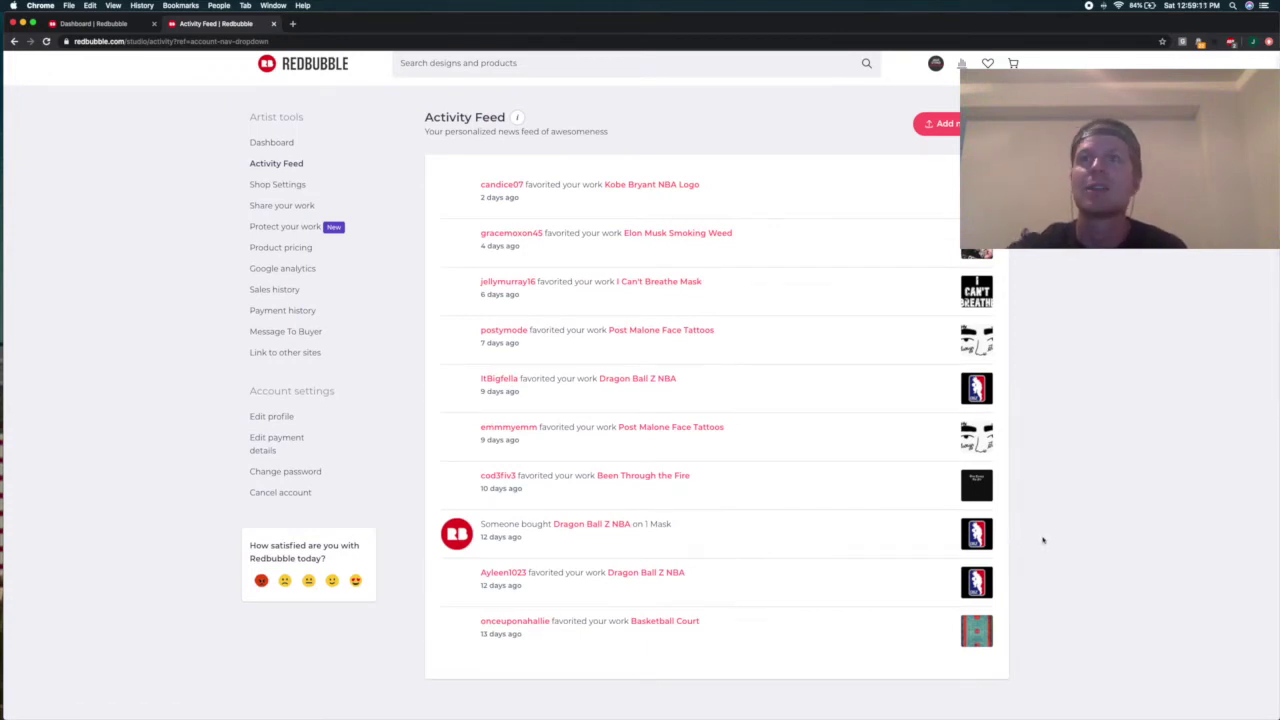
scroll(1045, 528, "up", 1)
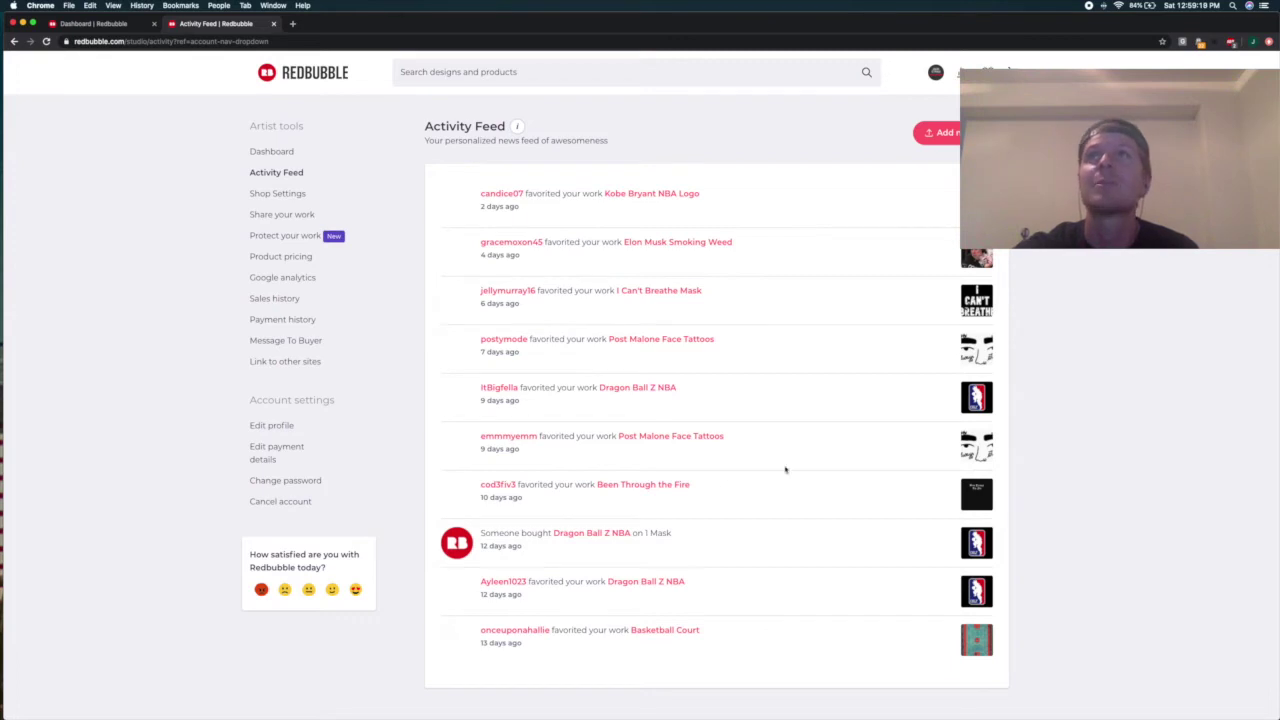
Open the sales history from the Dragon Ball Z NBA mask sale and examine its retail price, manufacturing fee and artist margin
left_click(700, 540)
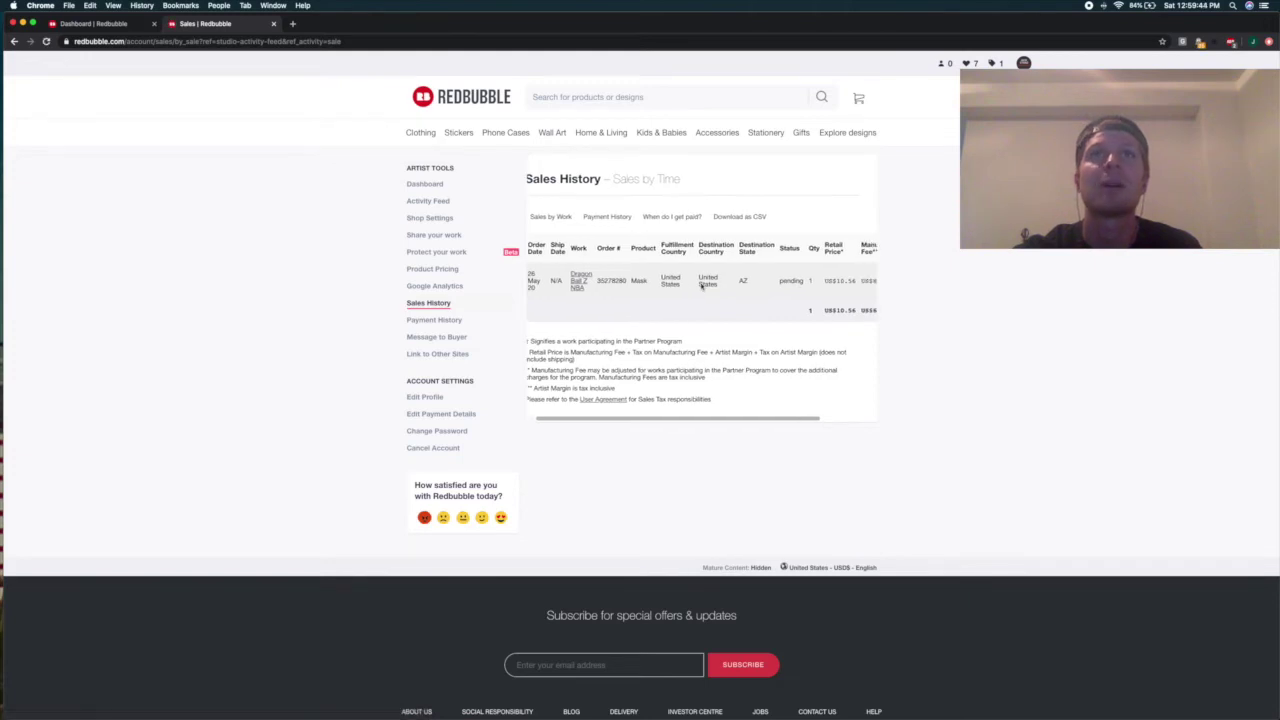
scroll(701, 285, "right", 5)
scroll(706, 283, "right", 2)
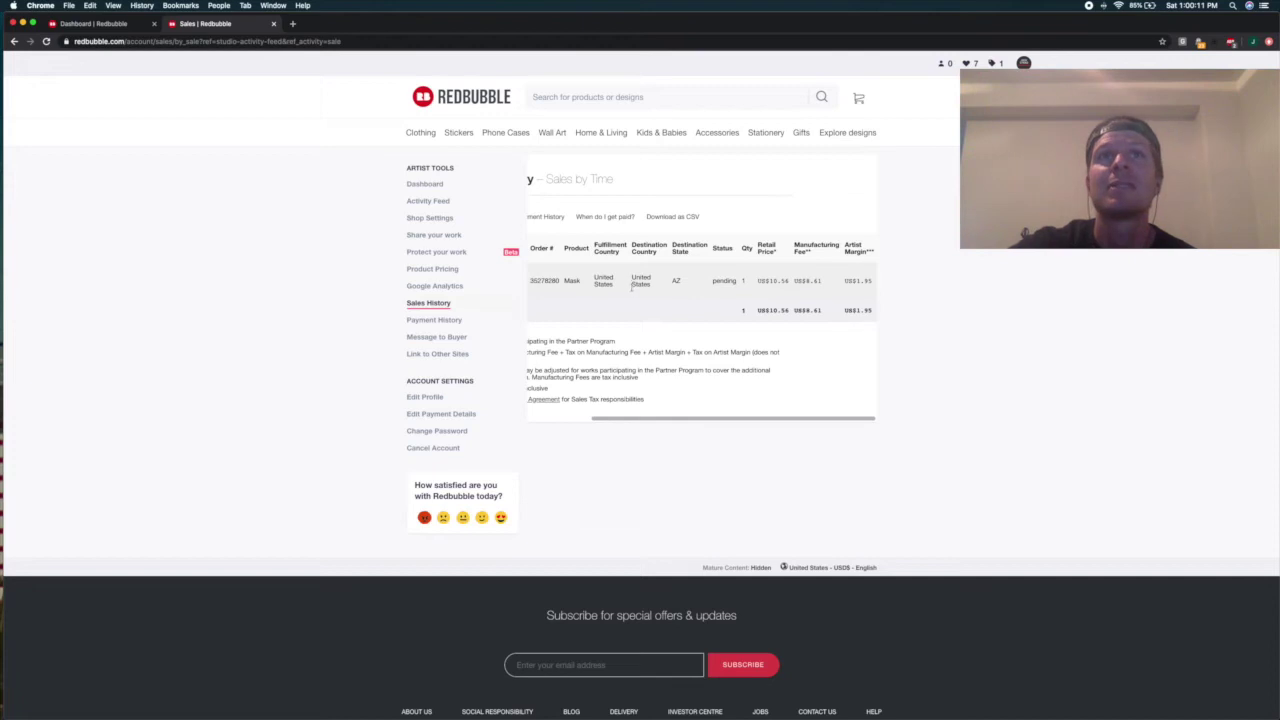
scroll(700, 289, "left", 3)
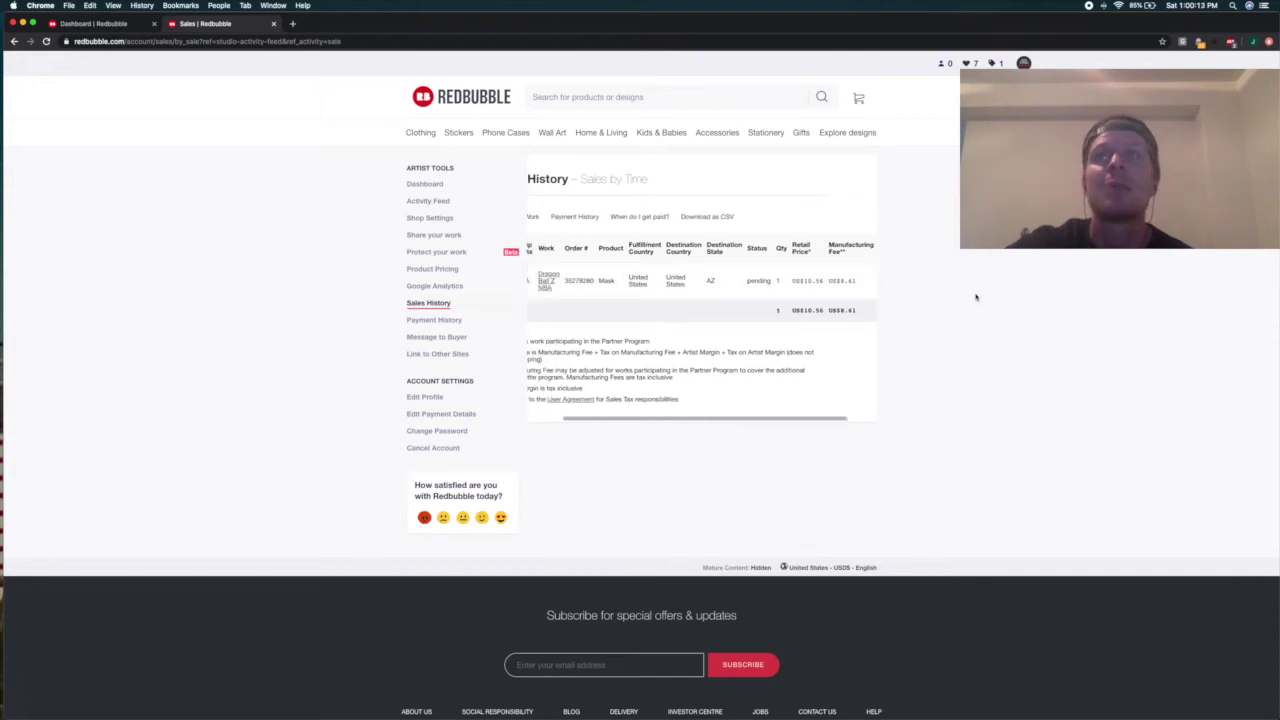
Open the artist's own public shop and look through all its listed products, including the newly published Ocean Beach Incoming Tide
mouse_move(1023, 64)
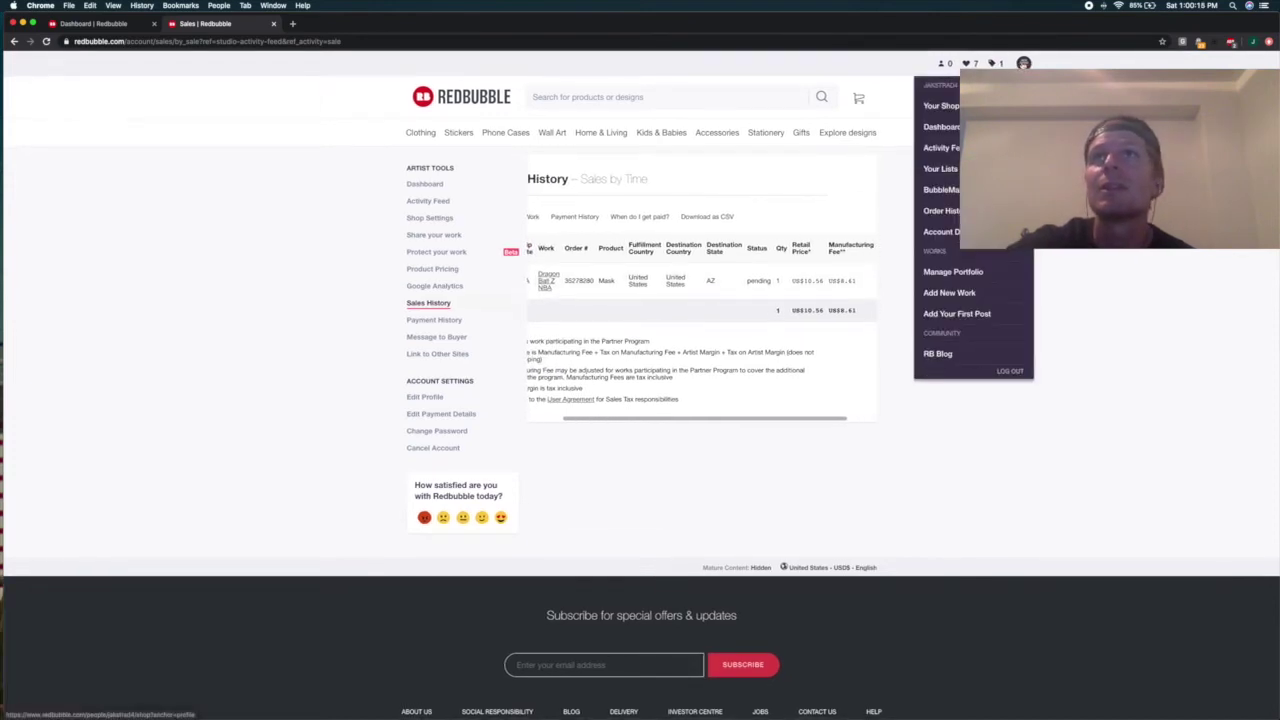
left_click(941, 106)
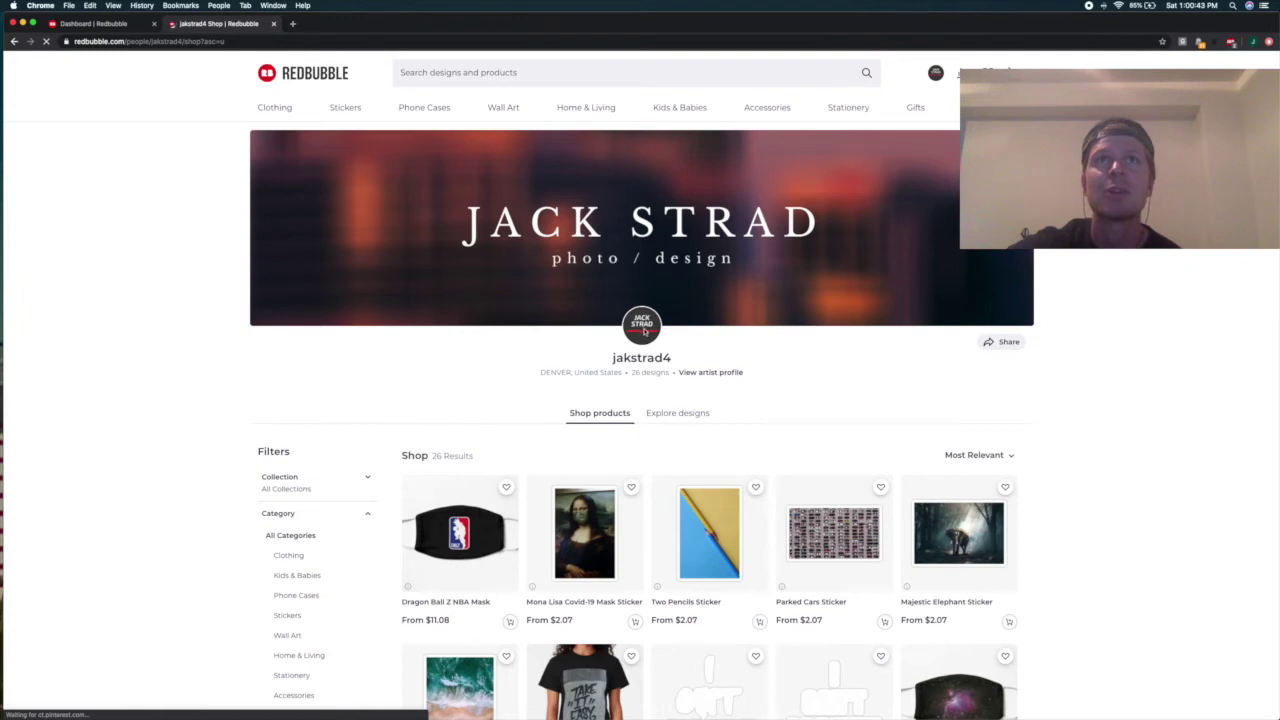
scroll(652, 385, "down", 2)
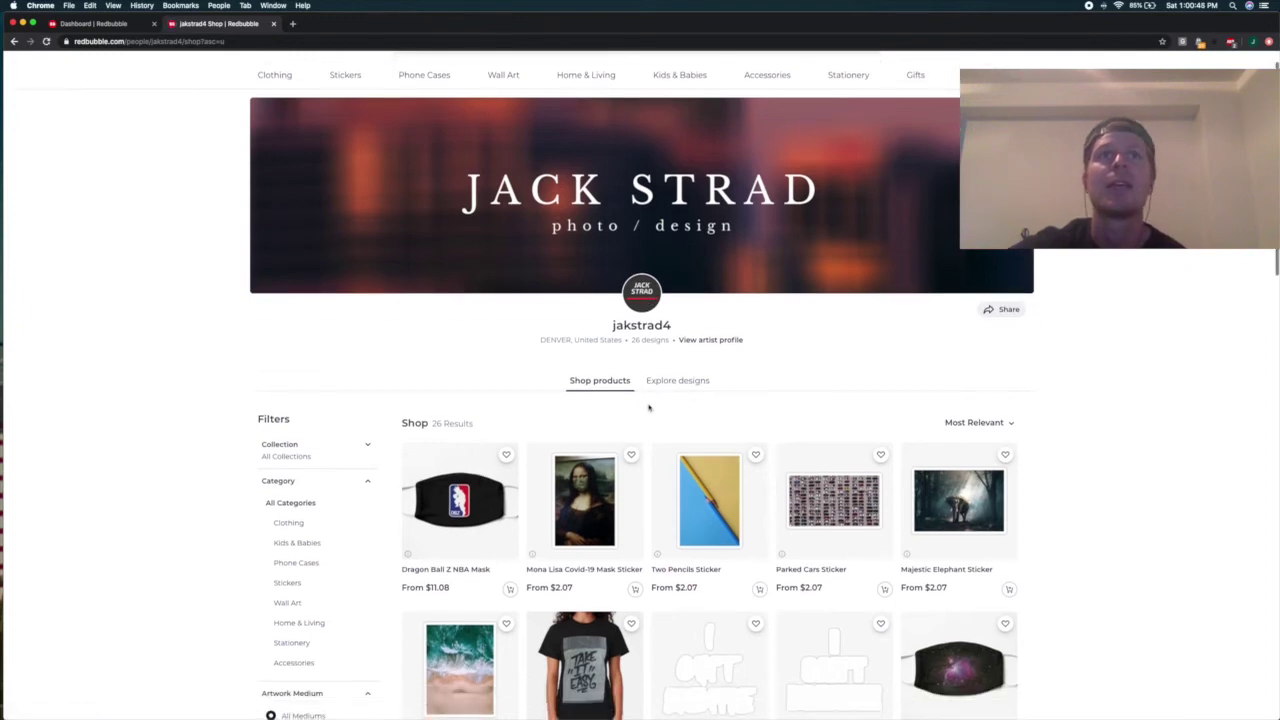
scroll(620, 450, "down", 1)
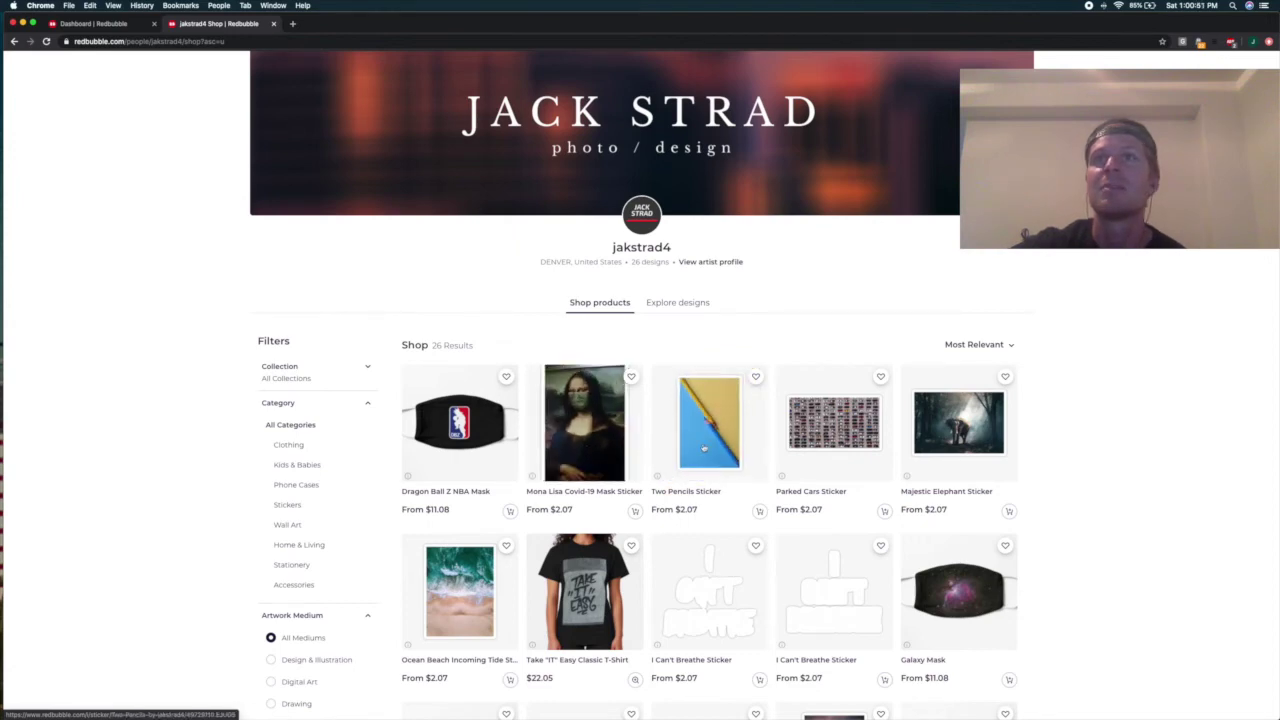
scroll(945, 505, "down", 4)
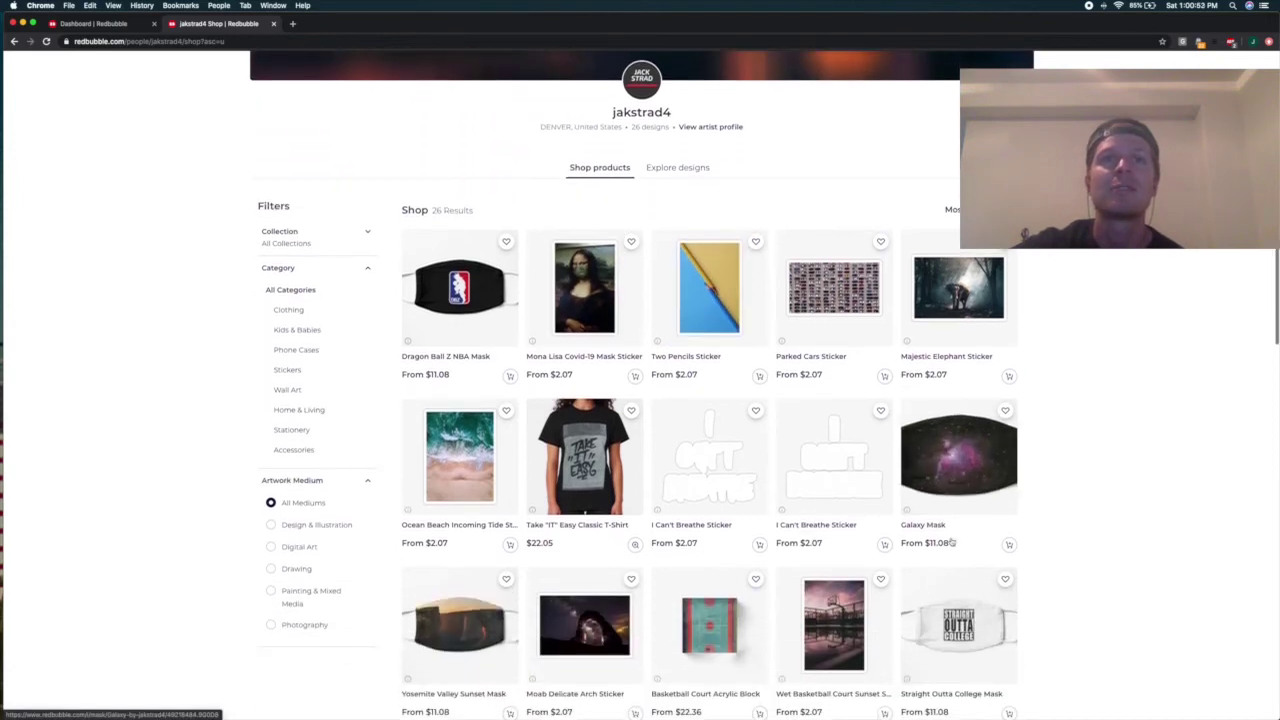
scroll(811, 598, "down", 4)
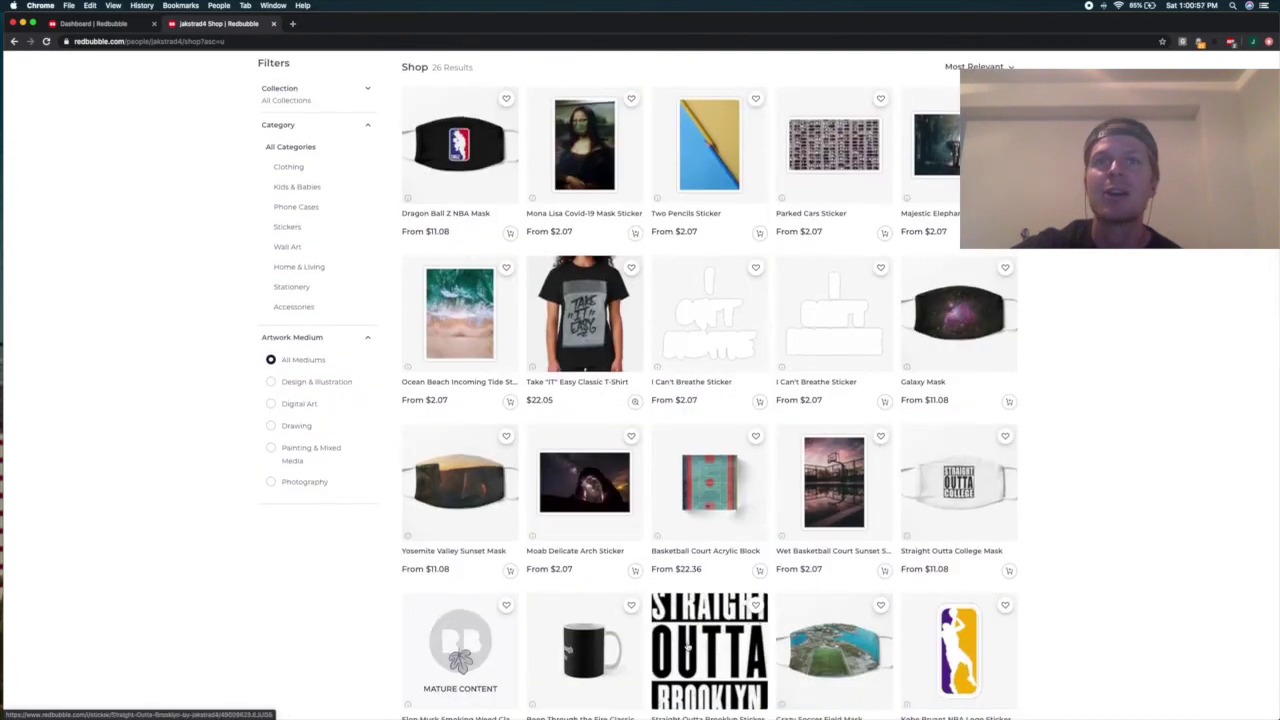
scroll(712, 640, "down", 2)
scroll(950, 610, "down", 2)
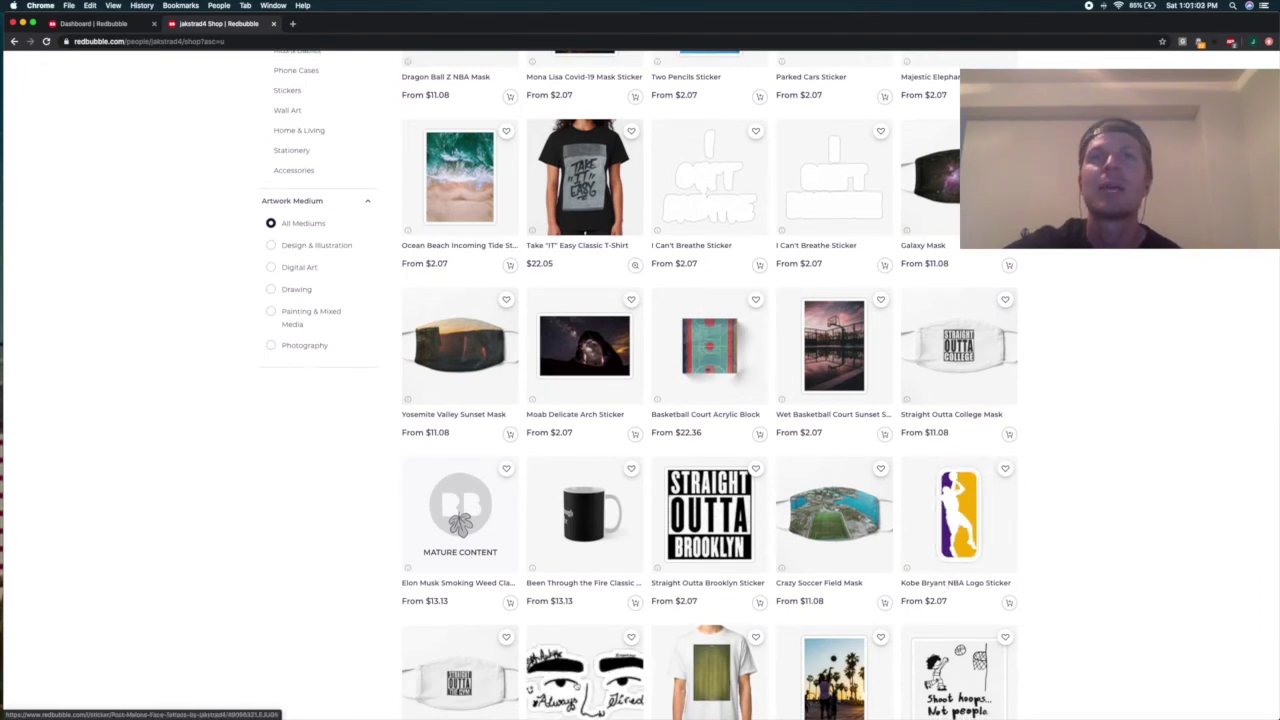
scroll(566, 686, "down", 1)
scroll(566, 686, "down", 1)
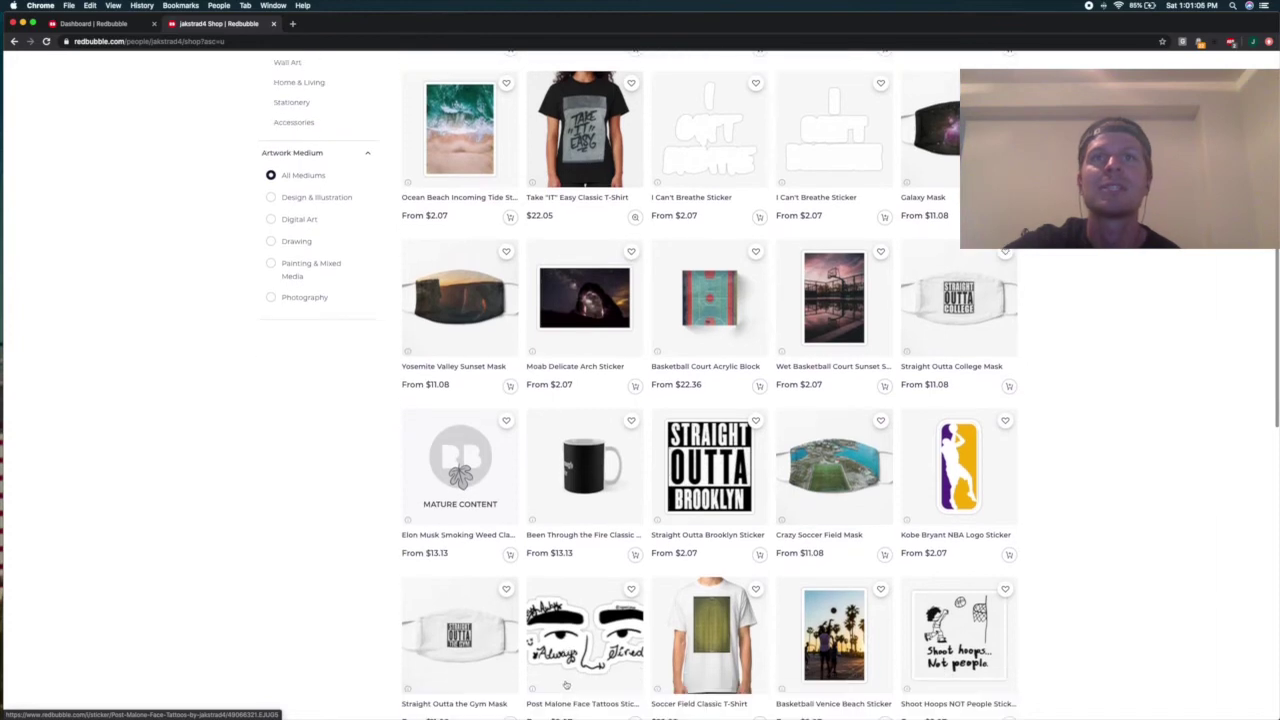
scroll(566, 686, "down", 1)
scroll(566, 686, "down", 3)
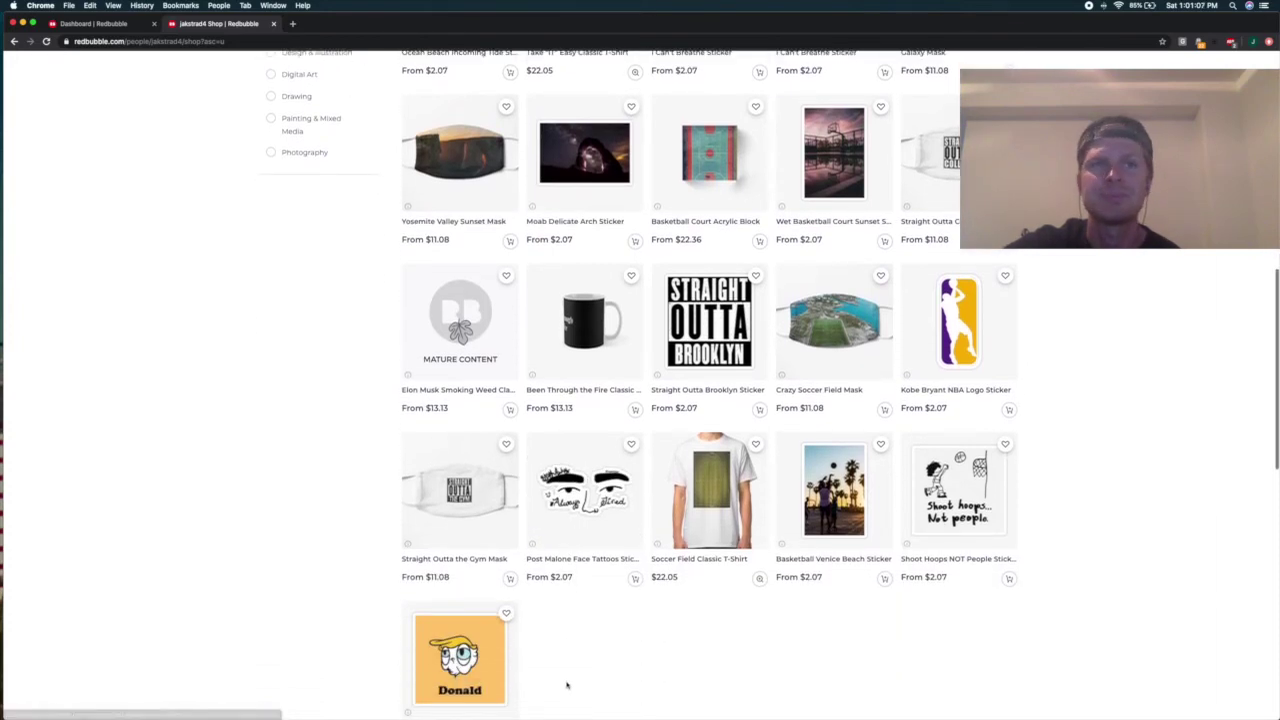
scroll(566, 686, "up", 2)
scroll(566, 686, "up", 12)
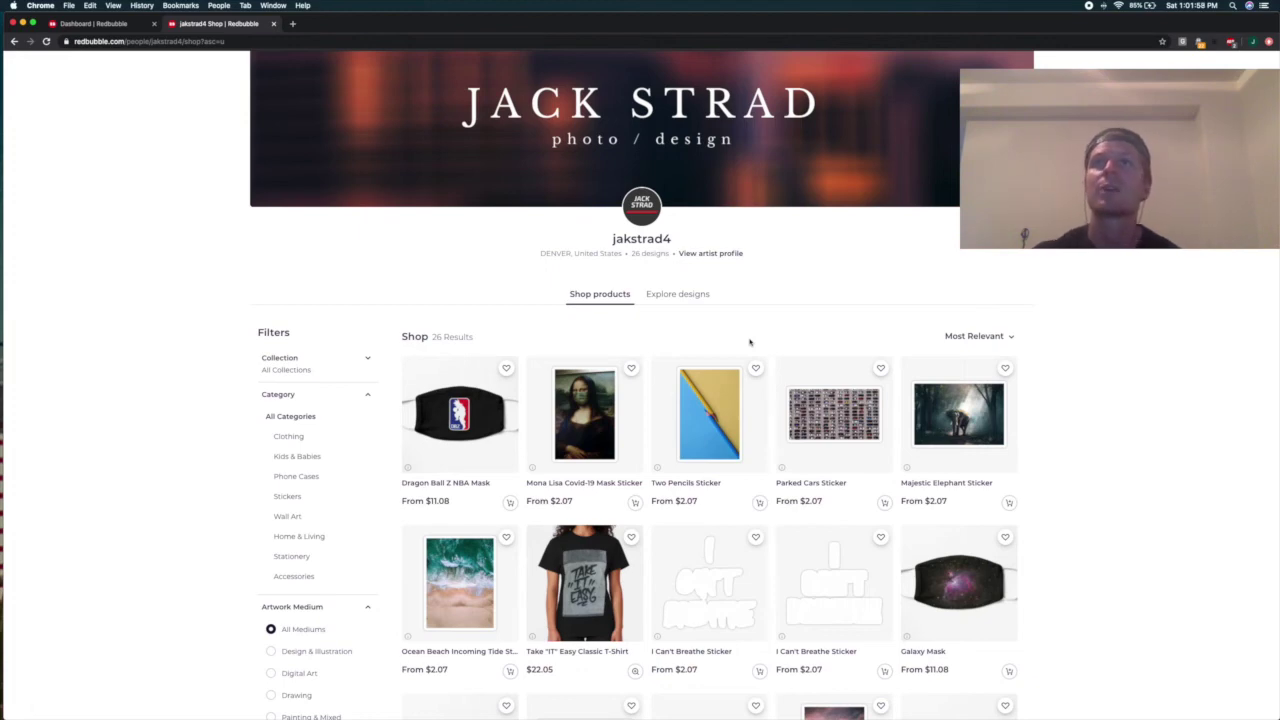
scroll(1051, 280, "up", 3)
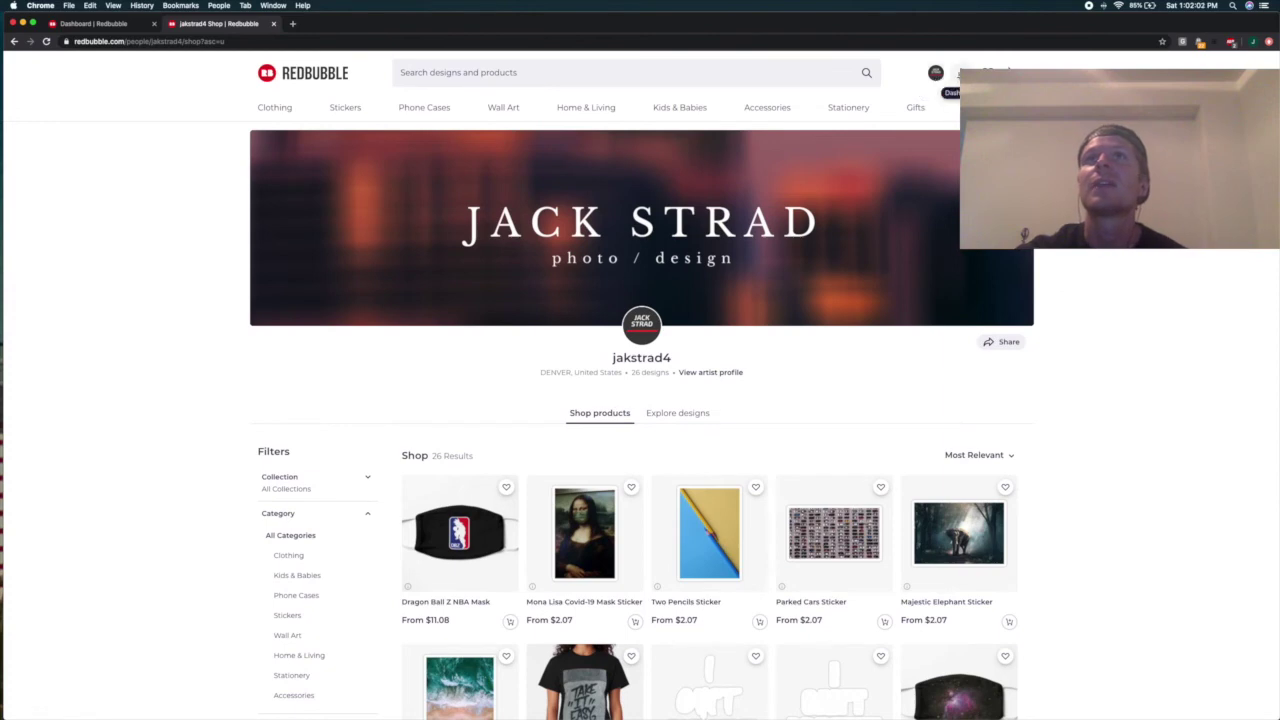
Open the artist dashboard and examine the earnings insights and the audience traffic sources chart, including the May 20 source breakdown
mouse_move(960, 74)
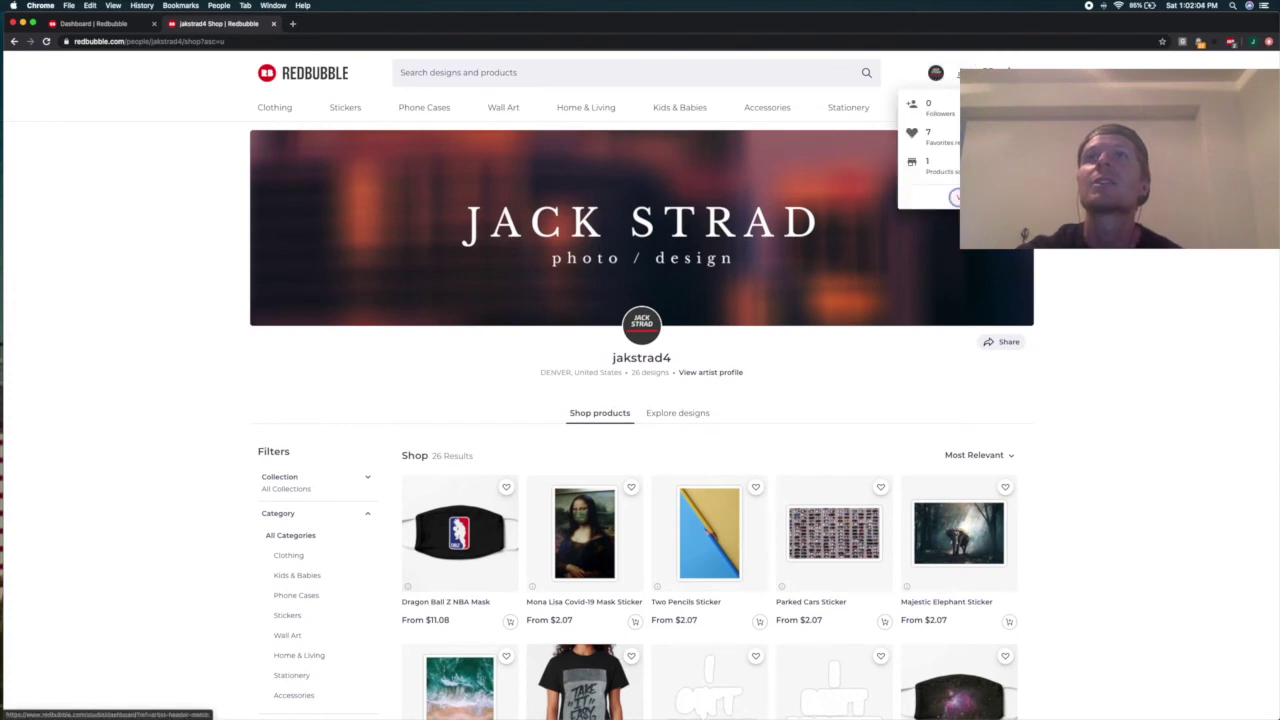
left_click(955, 197)
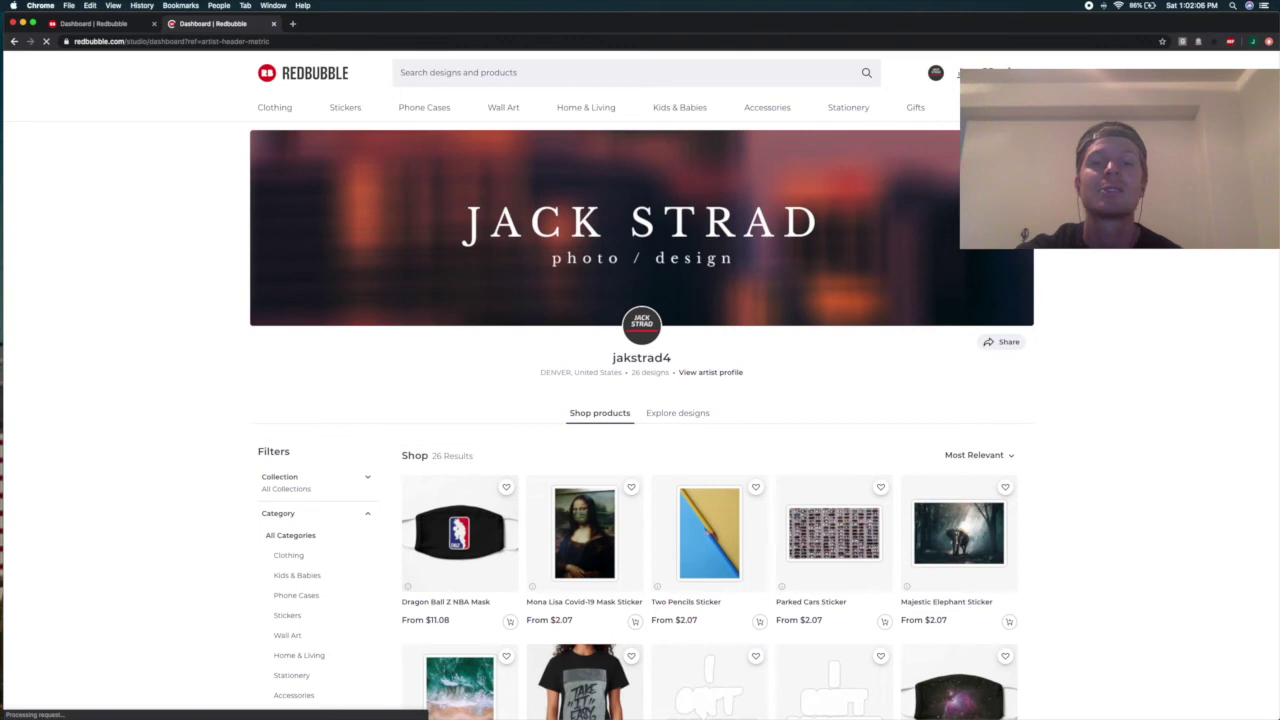
scroll(850, 419, "down", 1)
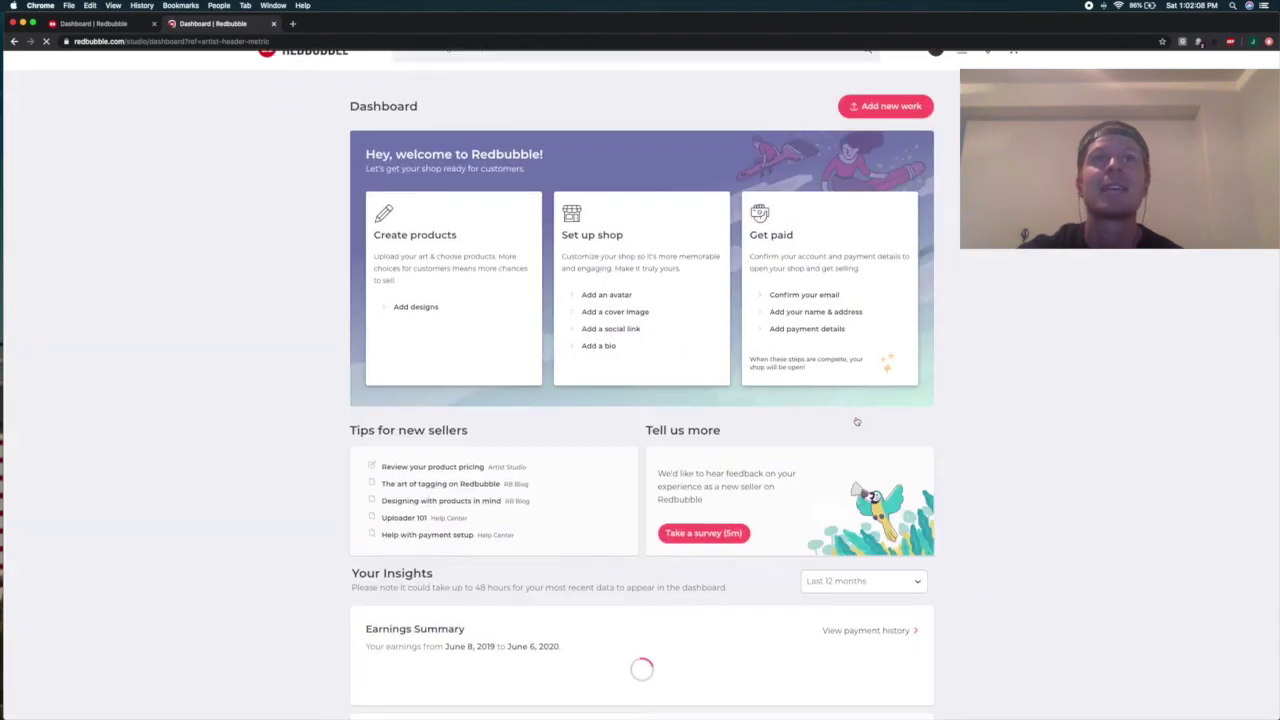
scroll(856, 421, "down", 3)
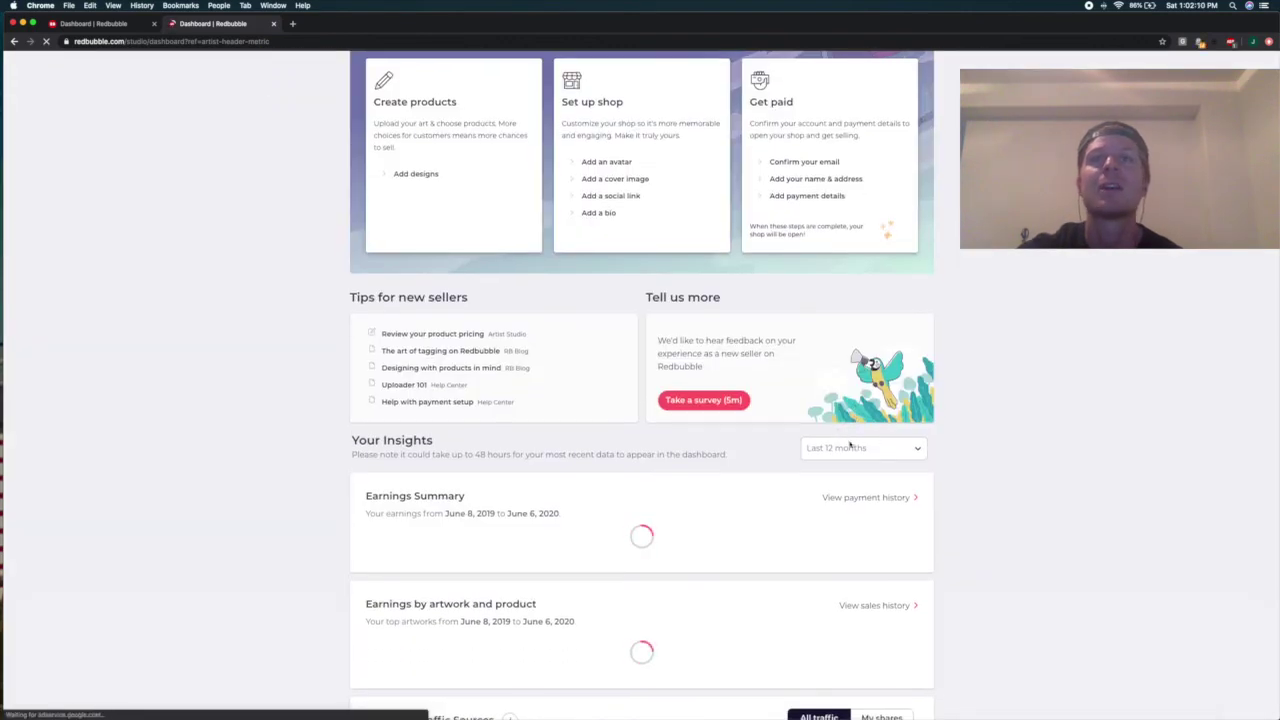
scroll(900, 443, "down", 10)
scroll(900, 447, "up", 2)
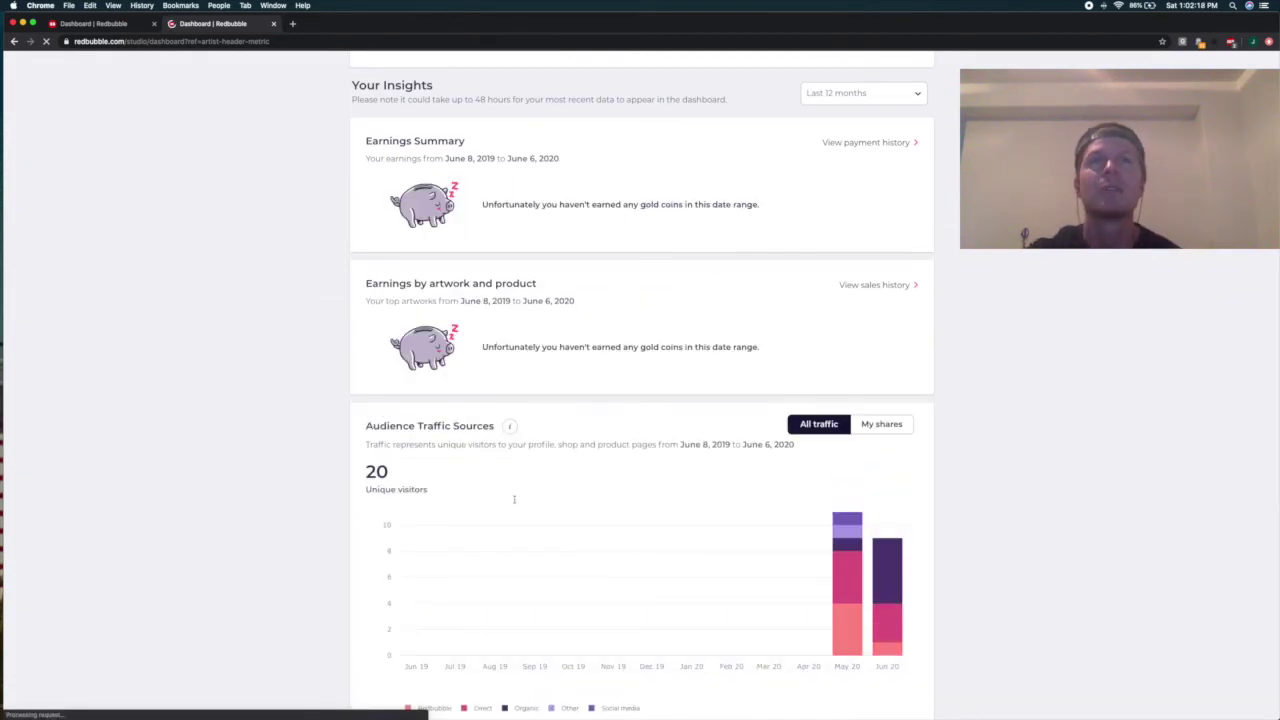
mouse_move(848, 594)
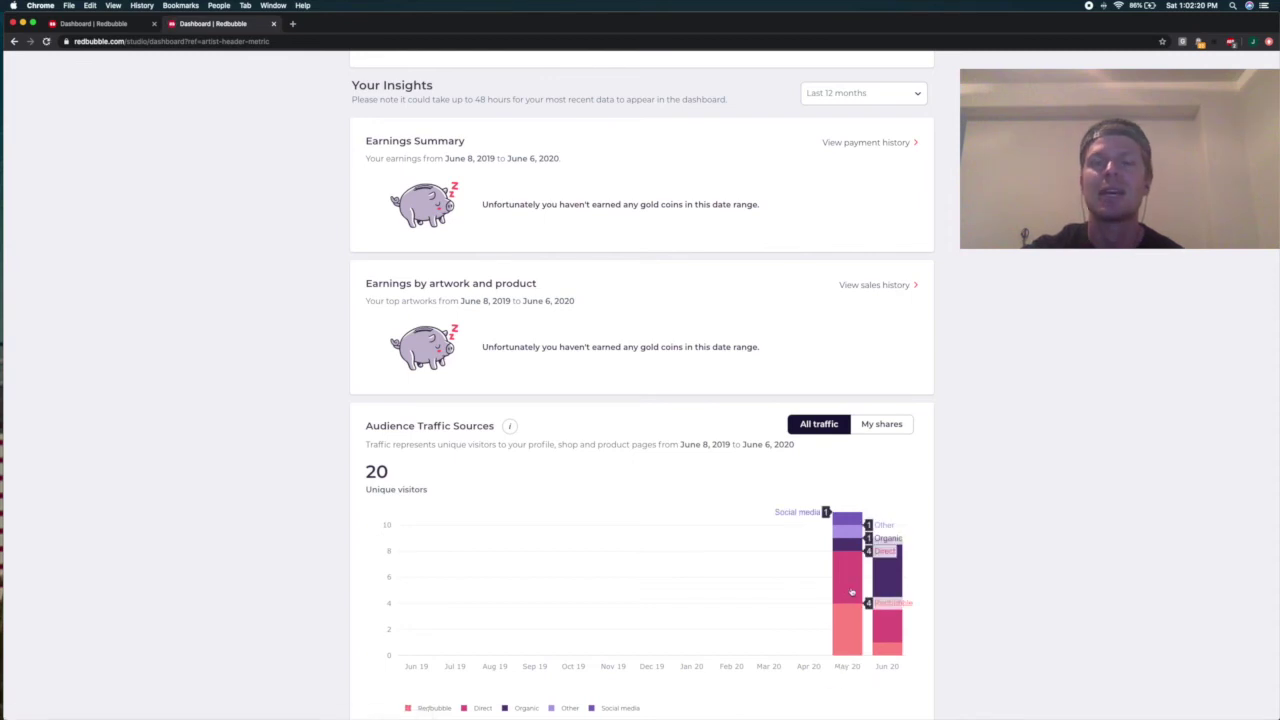